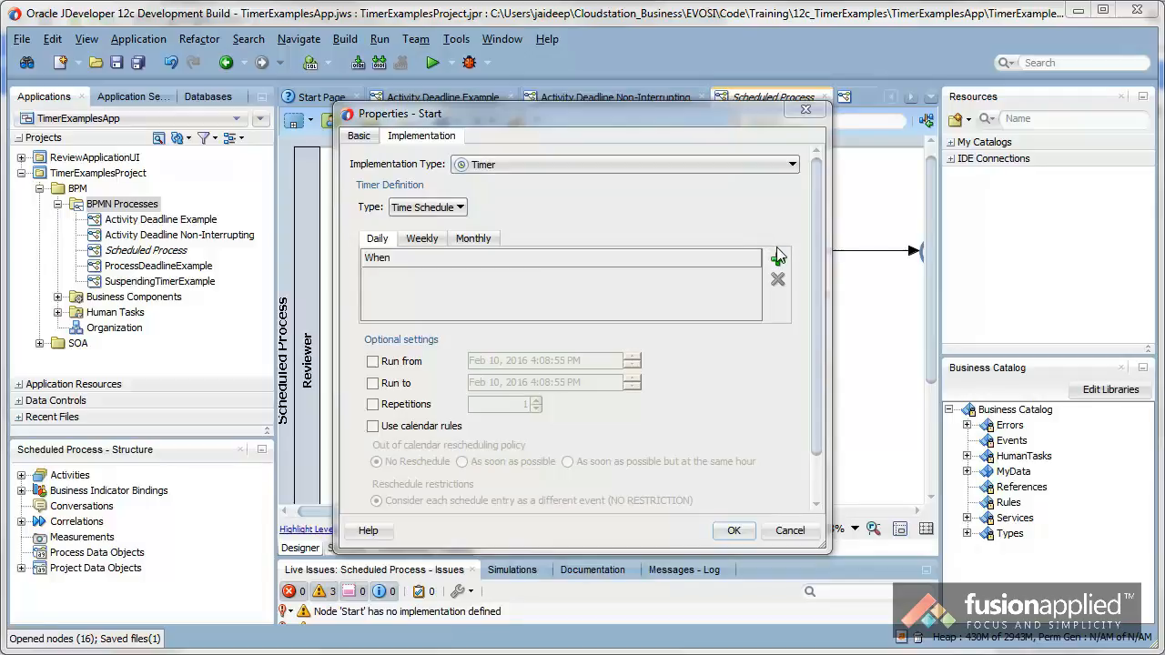
Step: Add a daily schedule entry at 12:00:00 AM and two weekly entries for Monday at 12:00:00 AM
click(778, 258)
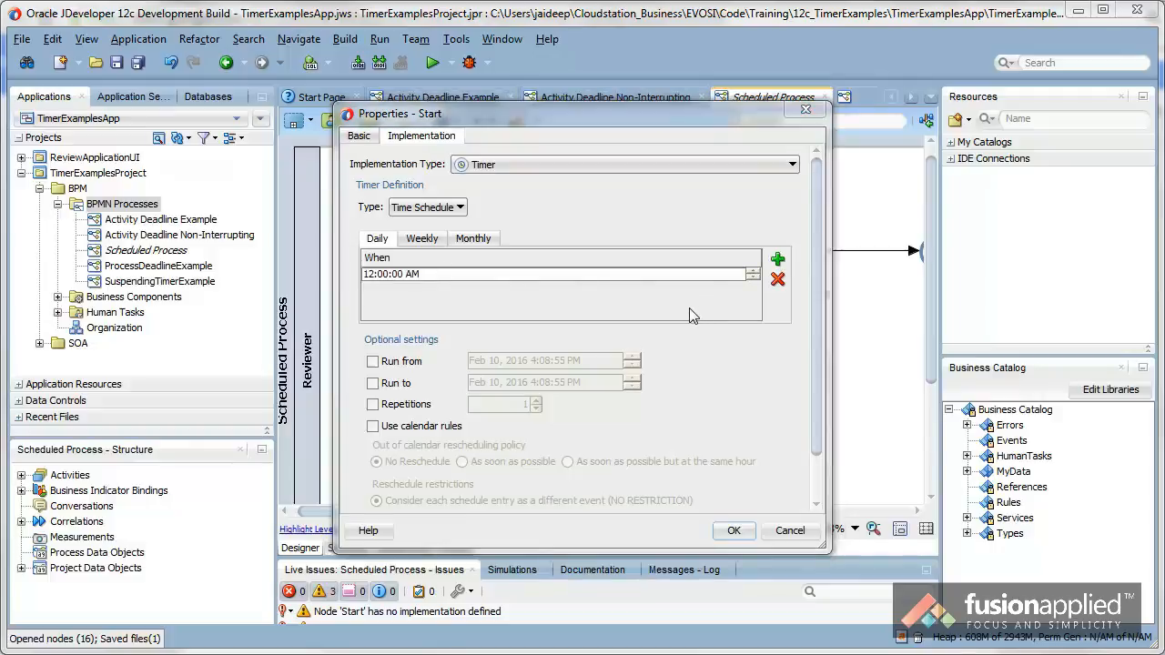
click(423, 238)
click(779, 259)
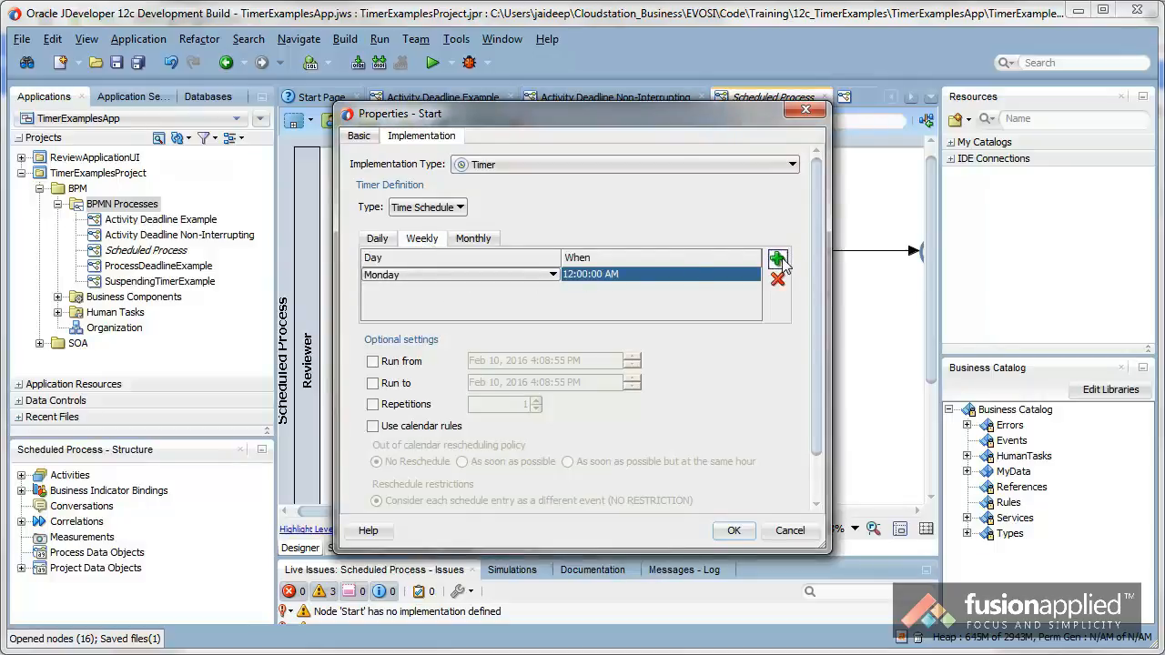
click(779, 260)
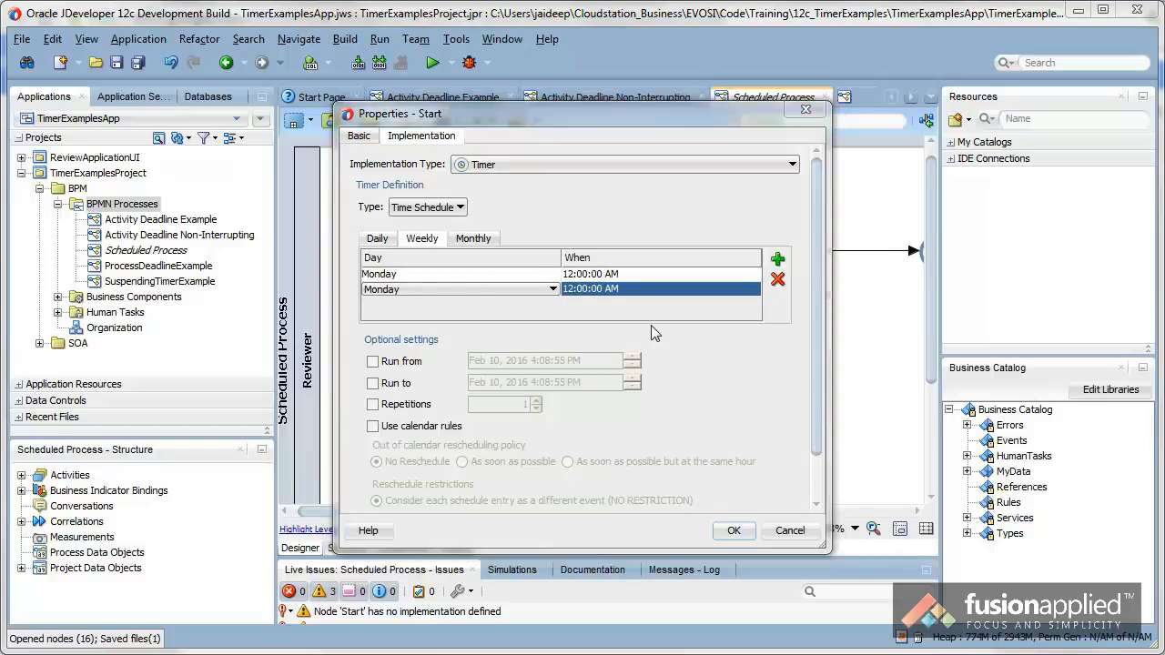
Step: Add monthly schedule entries for January and February, each on Day of Month 1 at 12:00:00 AM
click(480, 241)
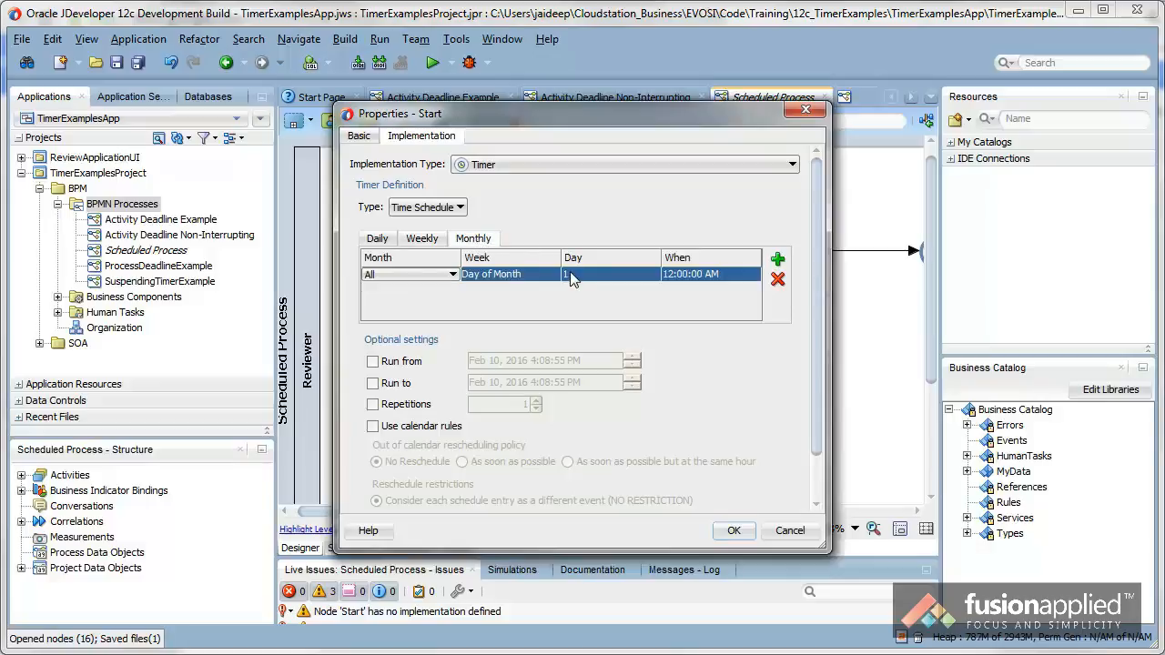
click(453, 274)
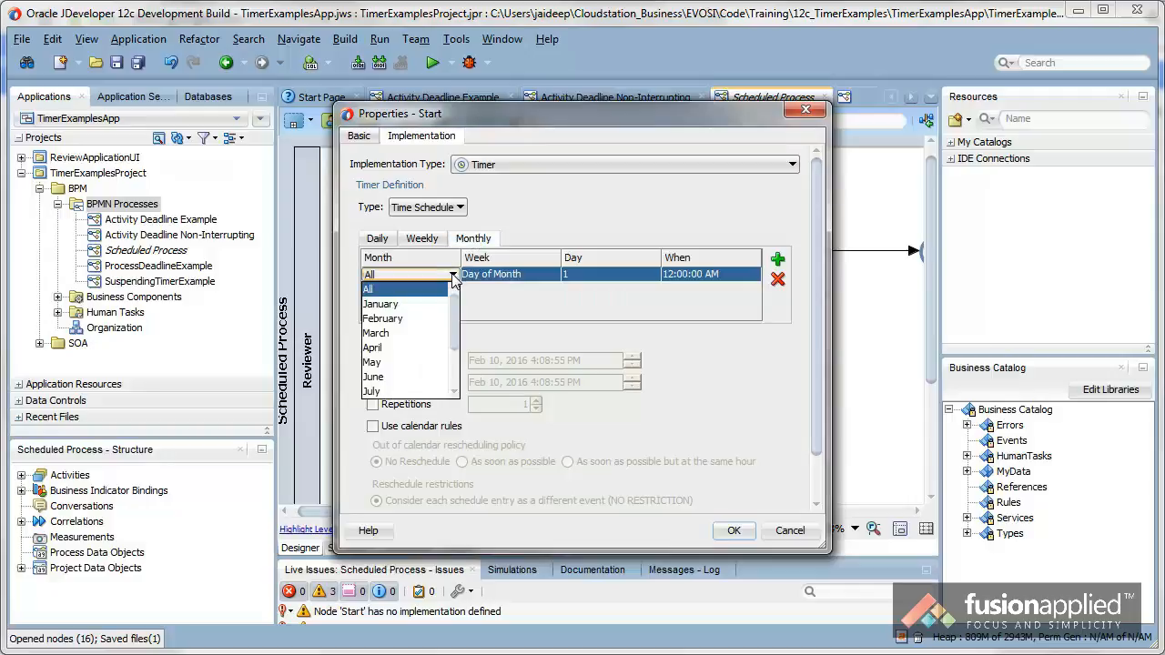
click(399, 304)
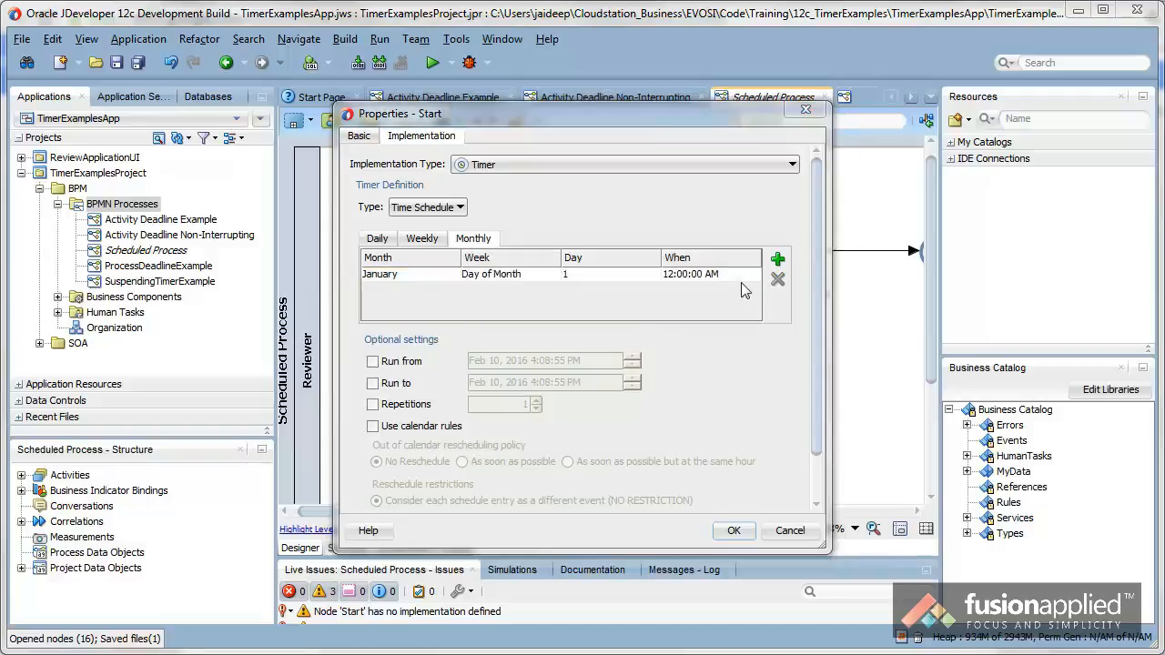
click(777, 259)
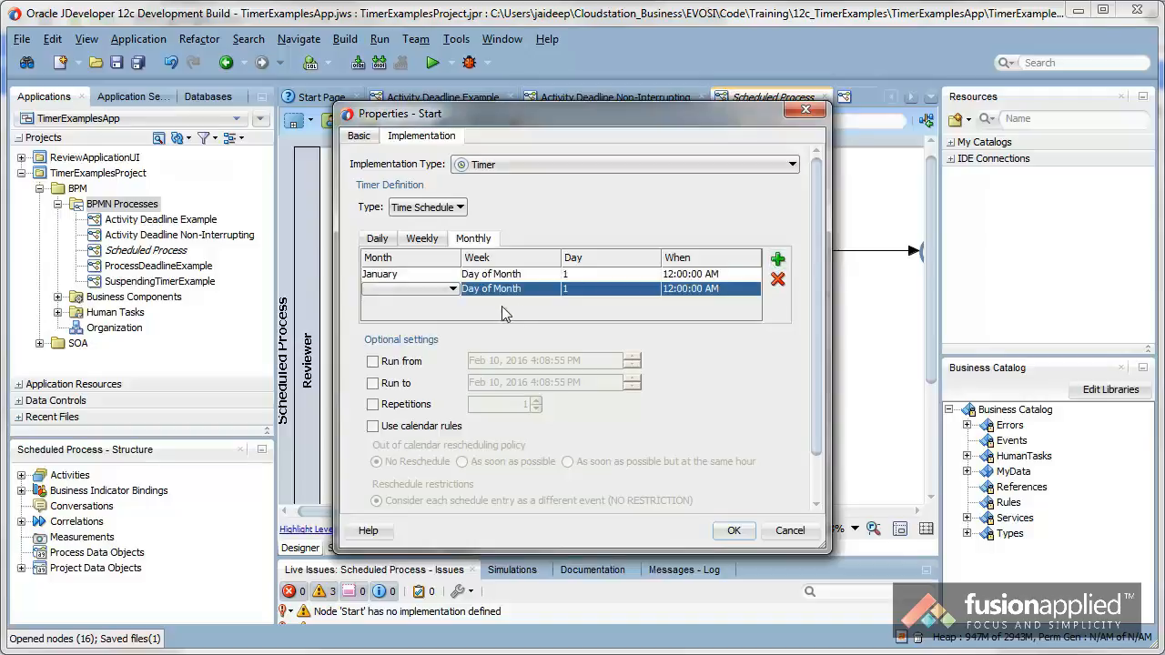
click(453, 288)
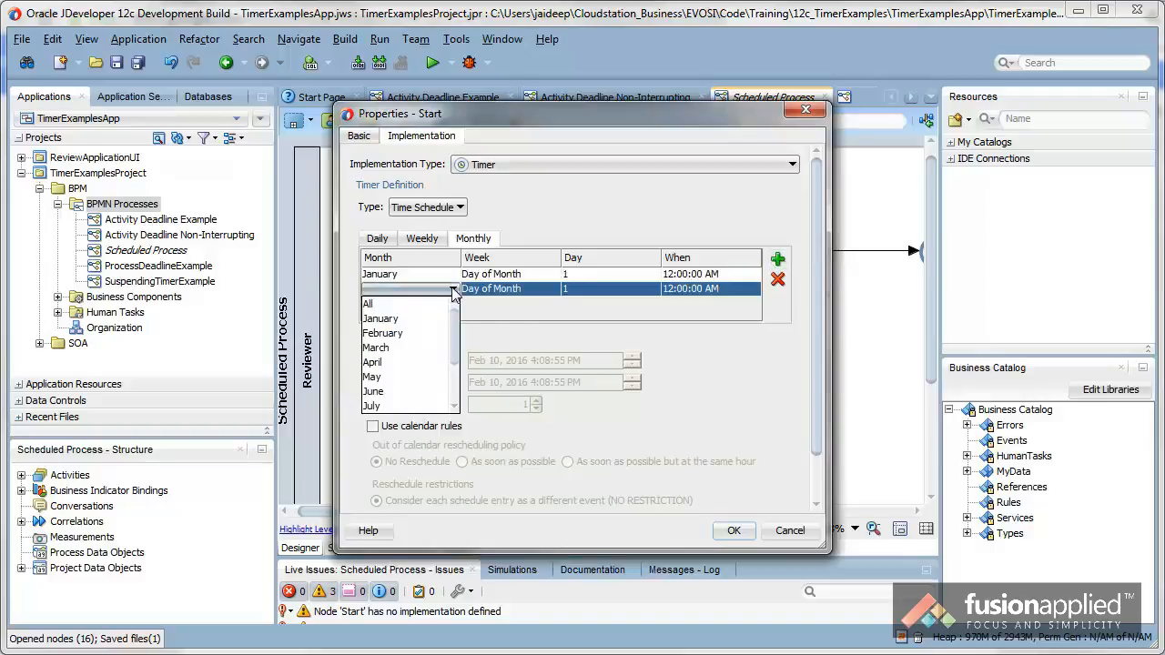
click(379, 335)
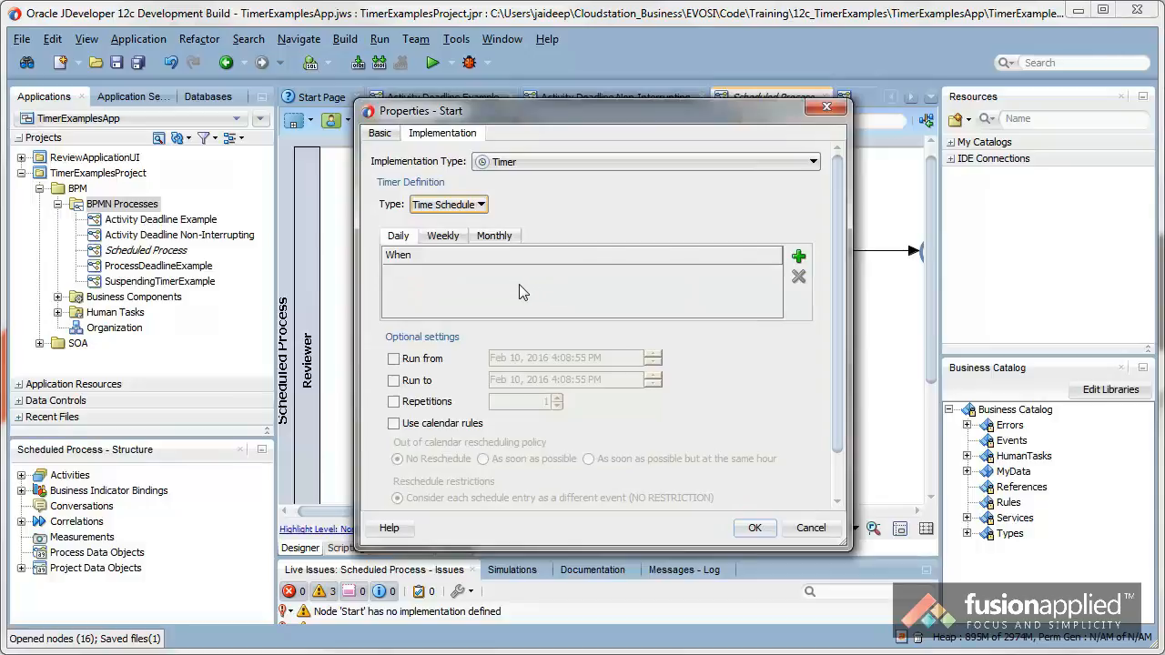
Step: Set the Start timer type to Time Cycle, defined by the simple expression '3M2d5h30m25s', and apply the properties
click(481, 209)
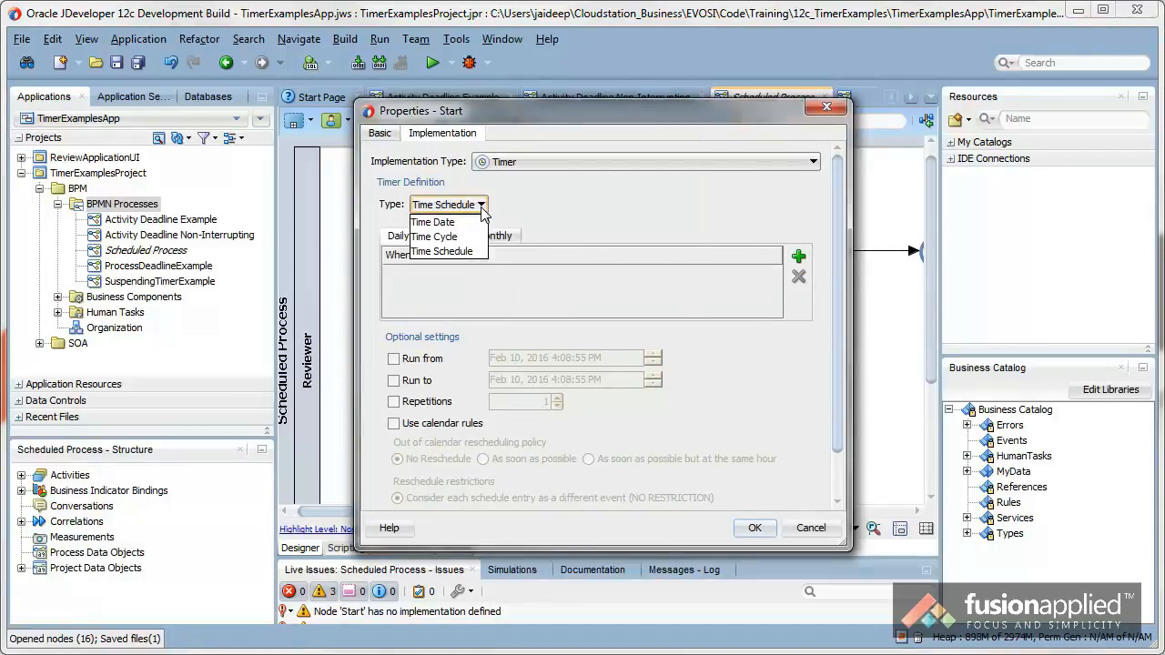
click(441, 237)
click(439, 252)
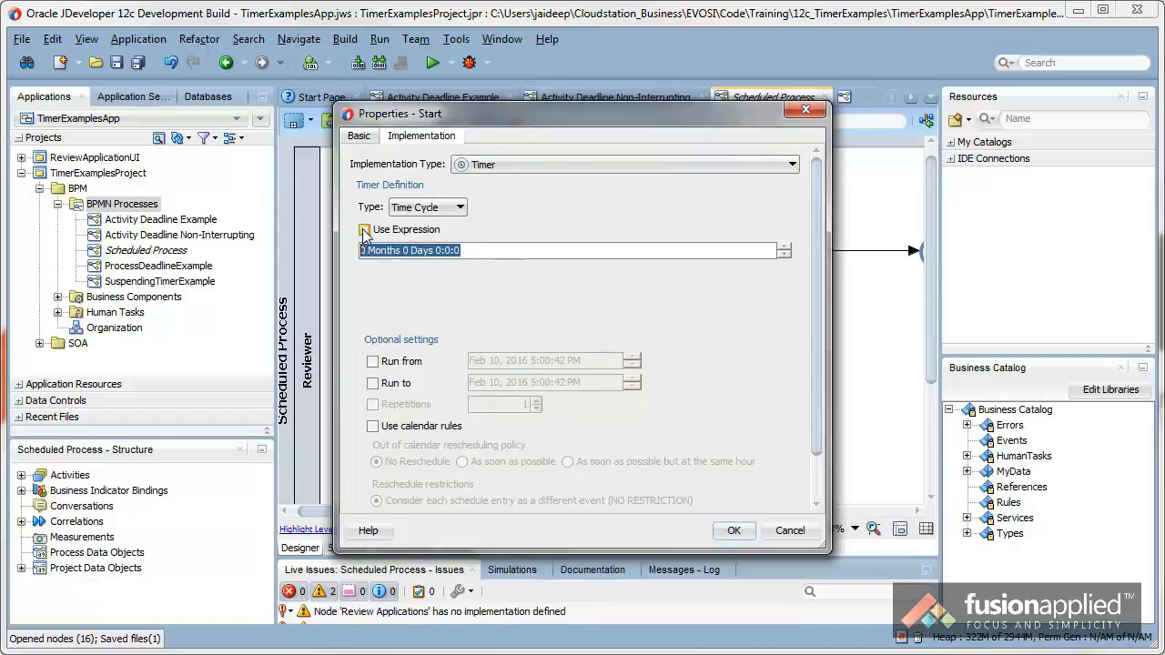
click(365, 231)
click(461, 274)
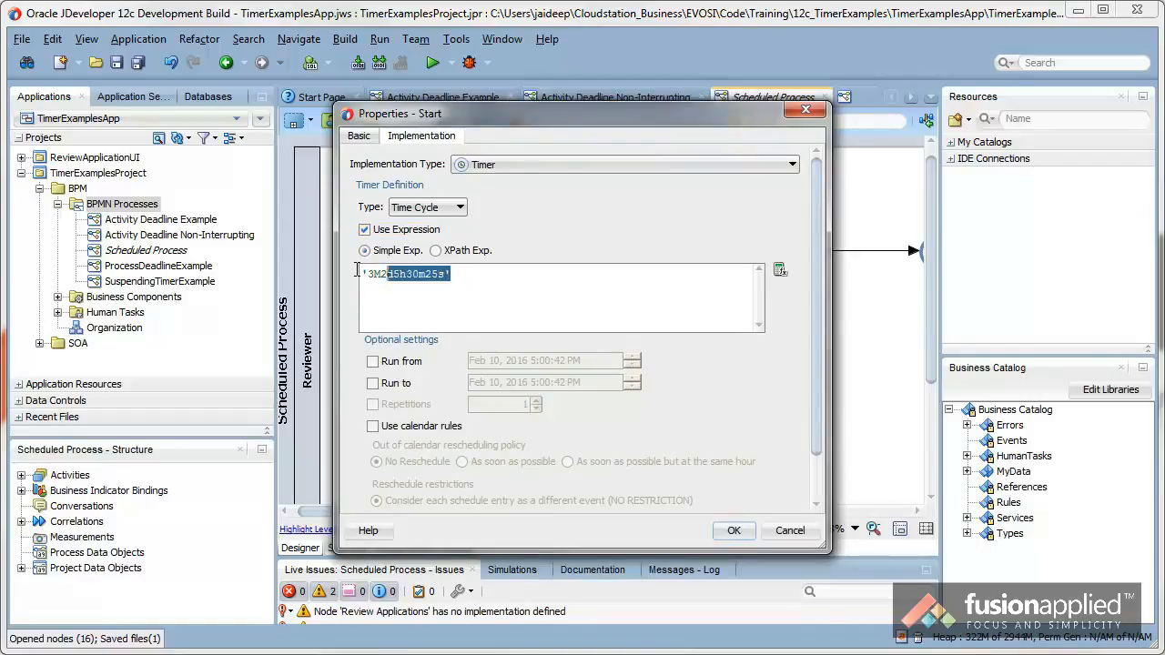
click(373, 290)
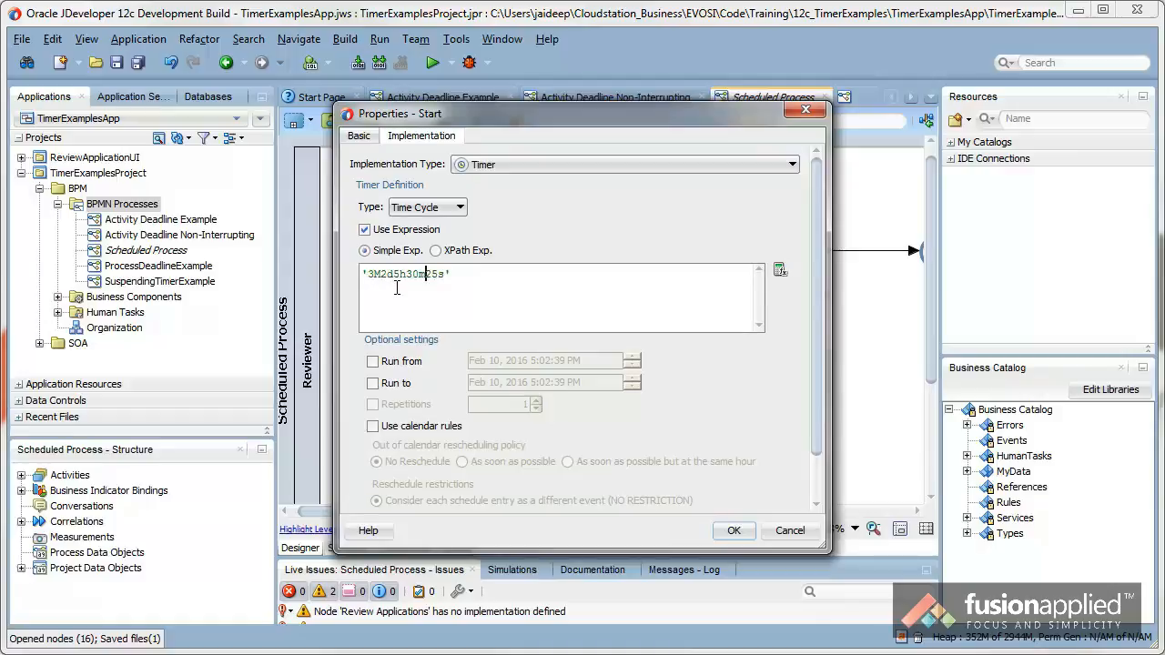
click(426, 284)
click(739, 535)
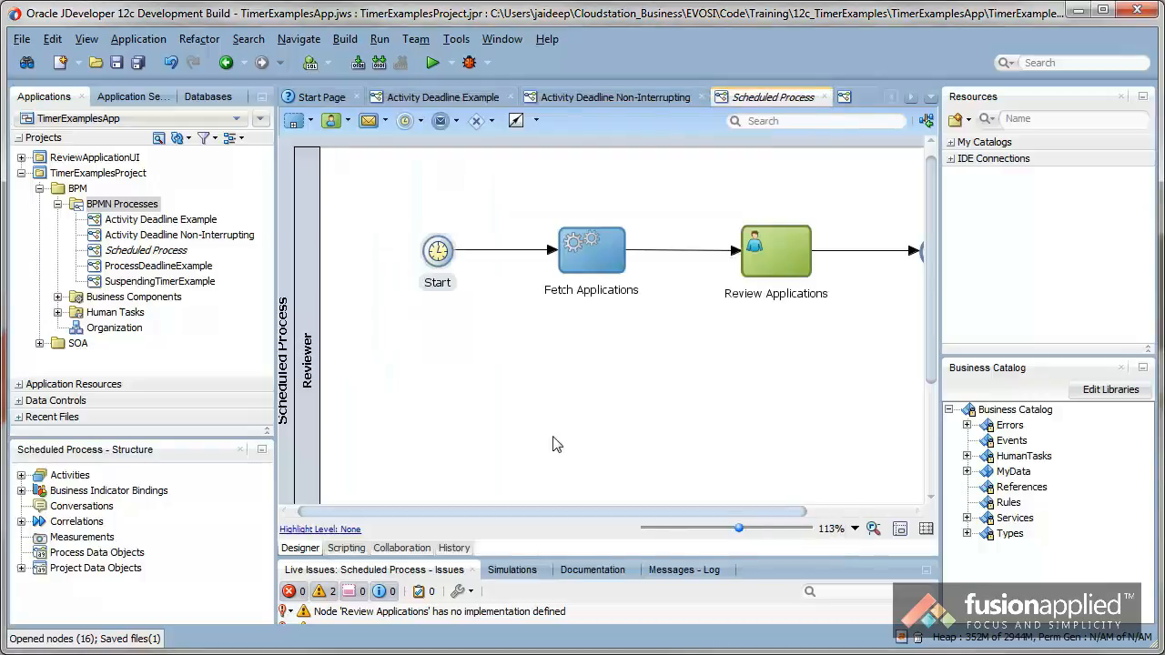
Step: Reopen the Start event's timer implementation properties and enable Use Expression for the time cycle
right_click(436, 251)
click(472, 262)
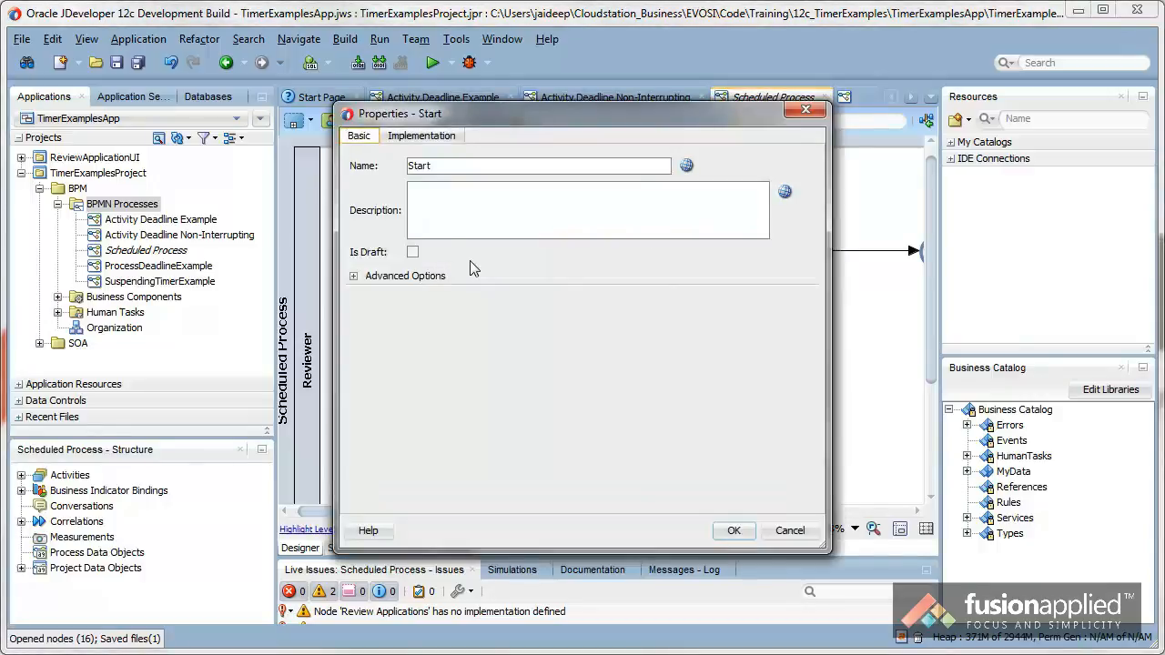
click(419, 136)
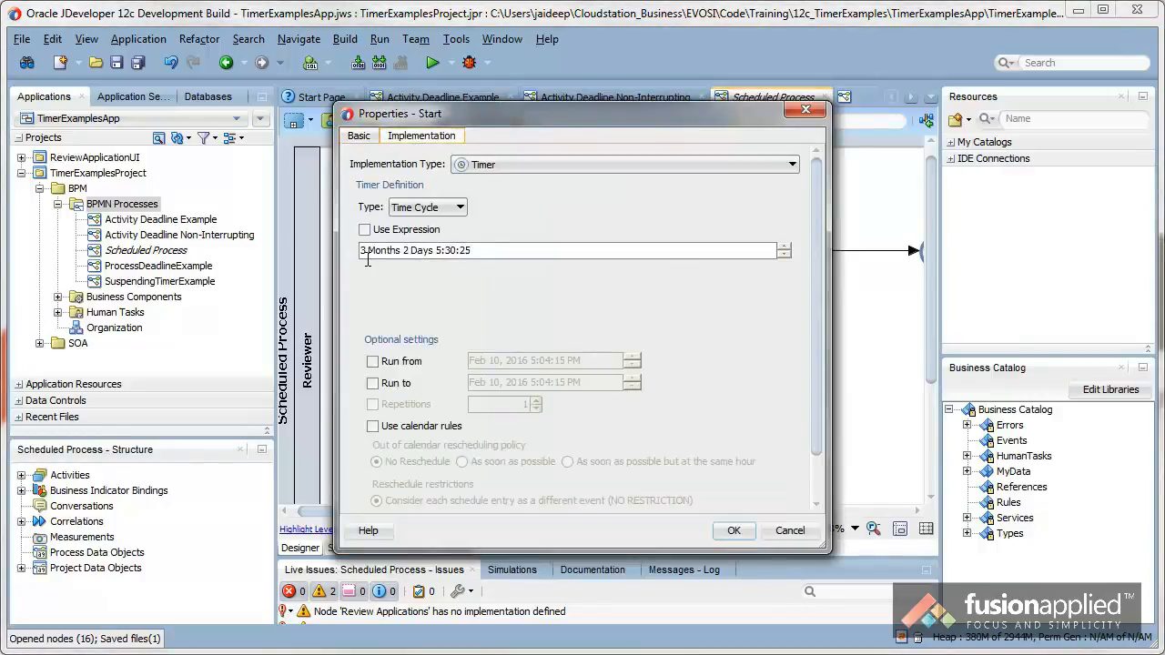
click(365, 229)
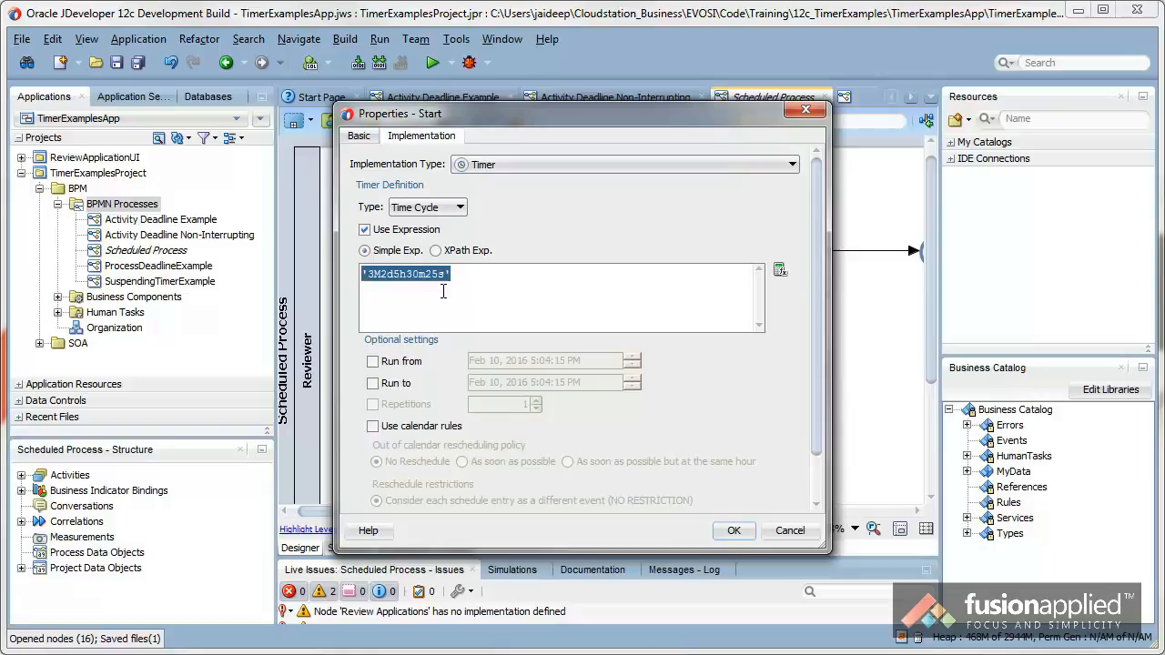
Step: Open the Expression Builder for the cycle expression and expand the Scheduled Process variables
click(779, 271)
click(507, 196)
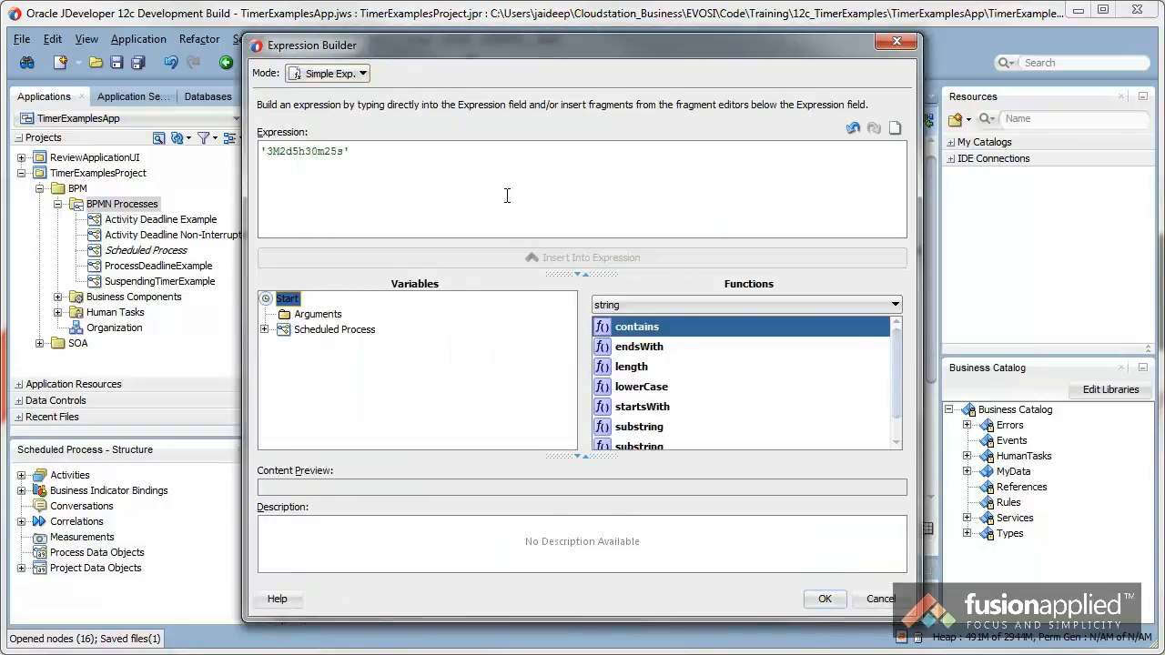
click(264, 330)
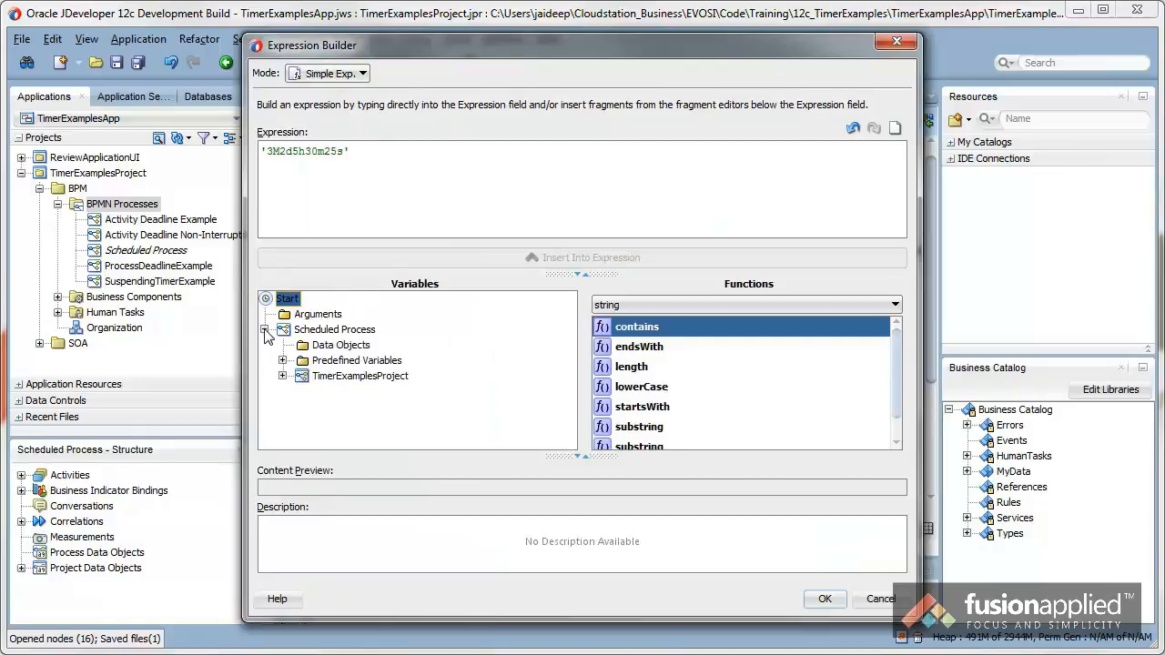
click(282, 376)
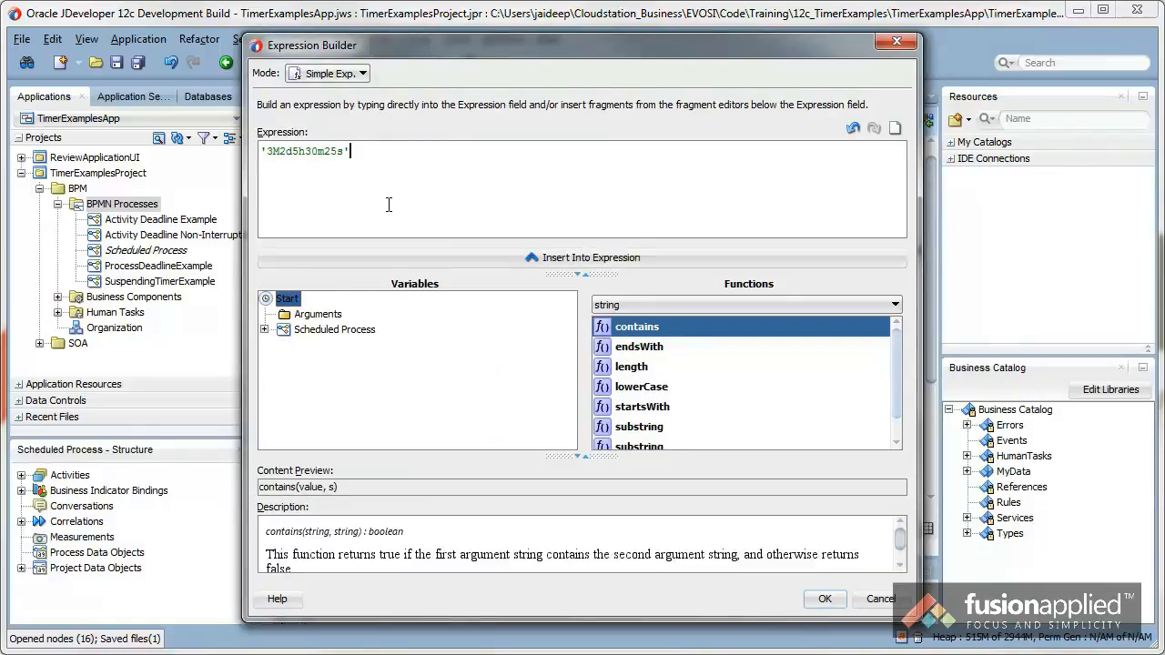
Step: Switch the Expression Builder to XPath mode, browse its function categories, and cancel without saving
click(363, 73)
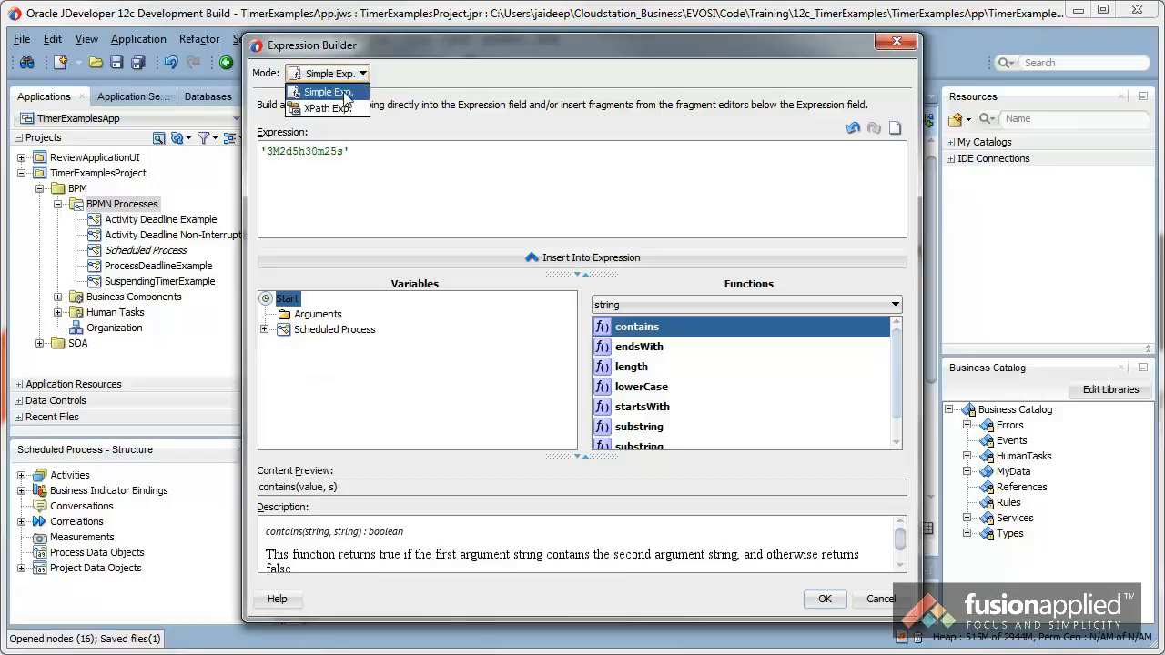
click(340, 109)
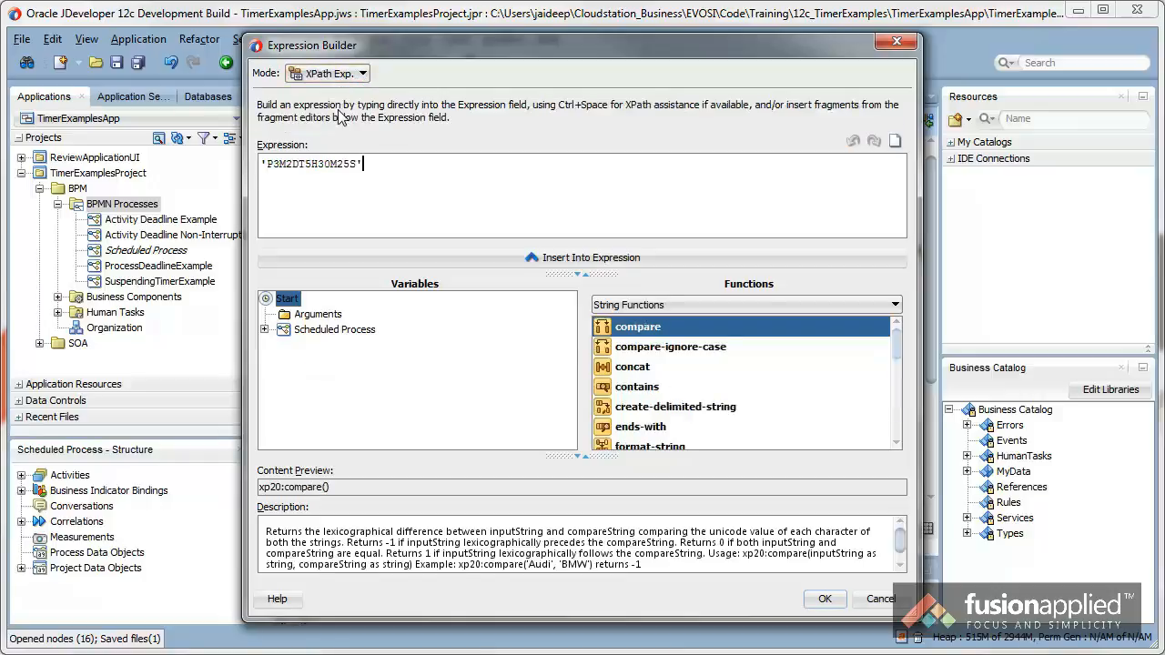
click(654, 308)
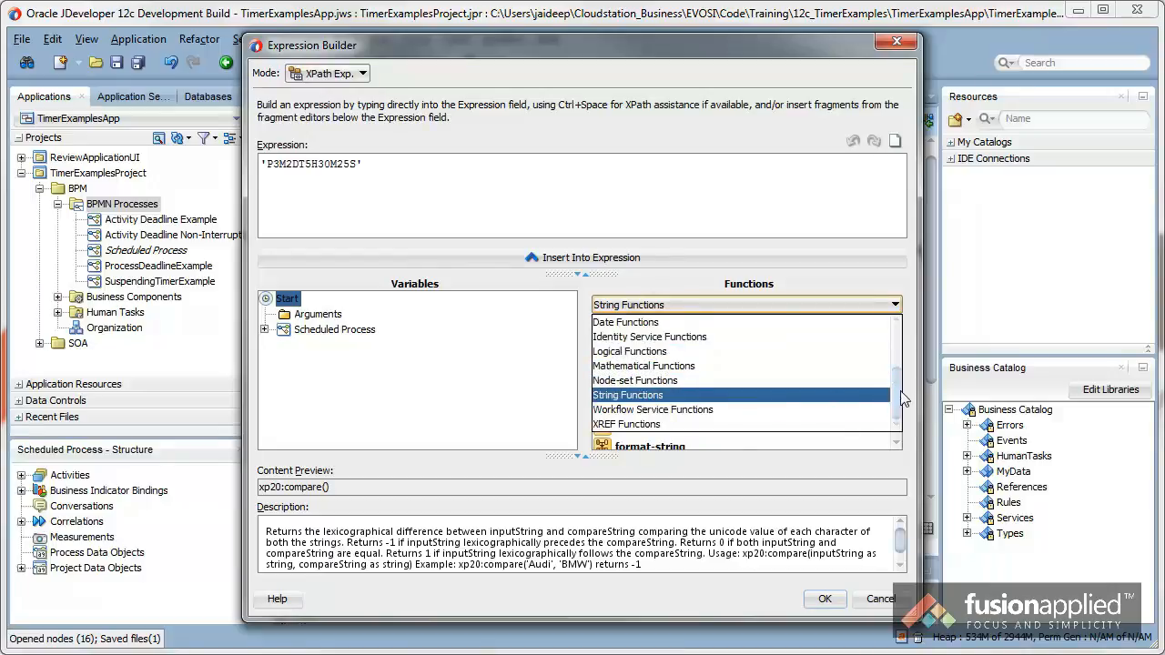
scroll(898, 398, up, 3)
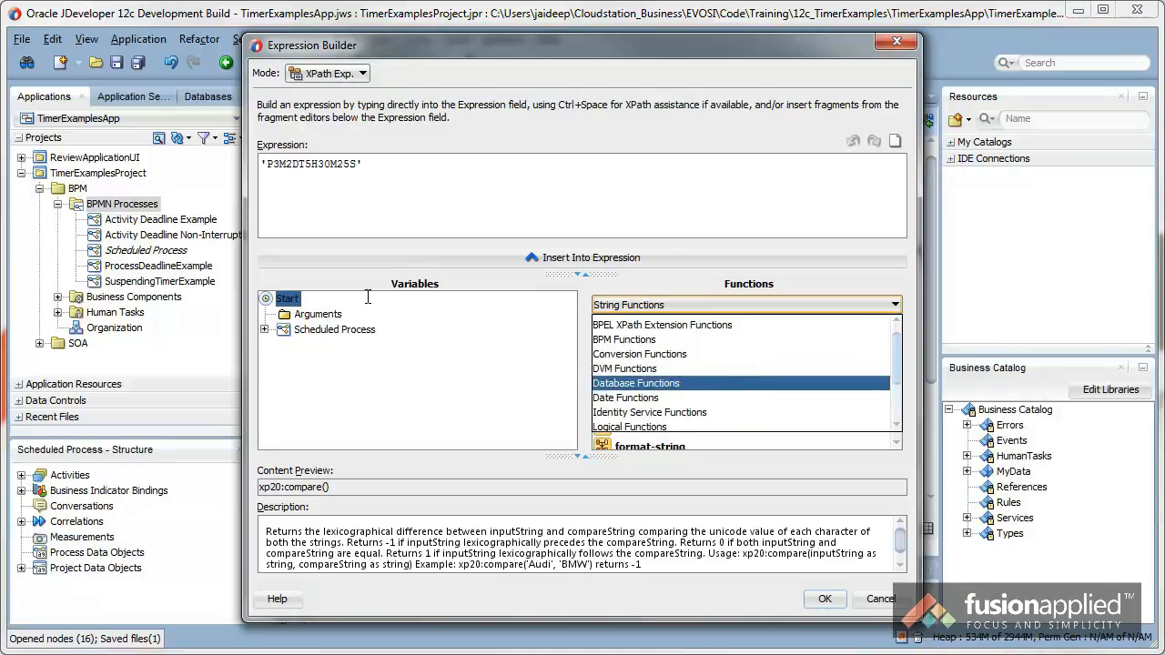
click(879, 601)
click(879, 600)
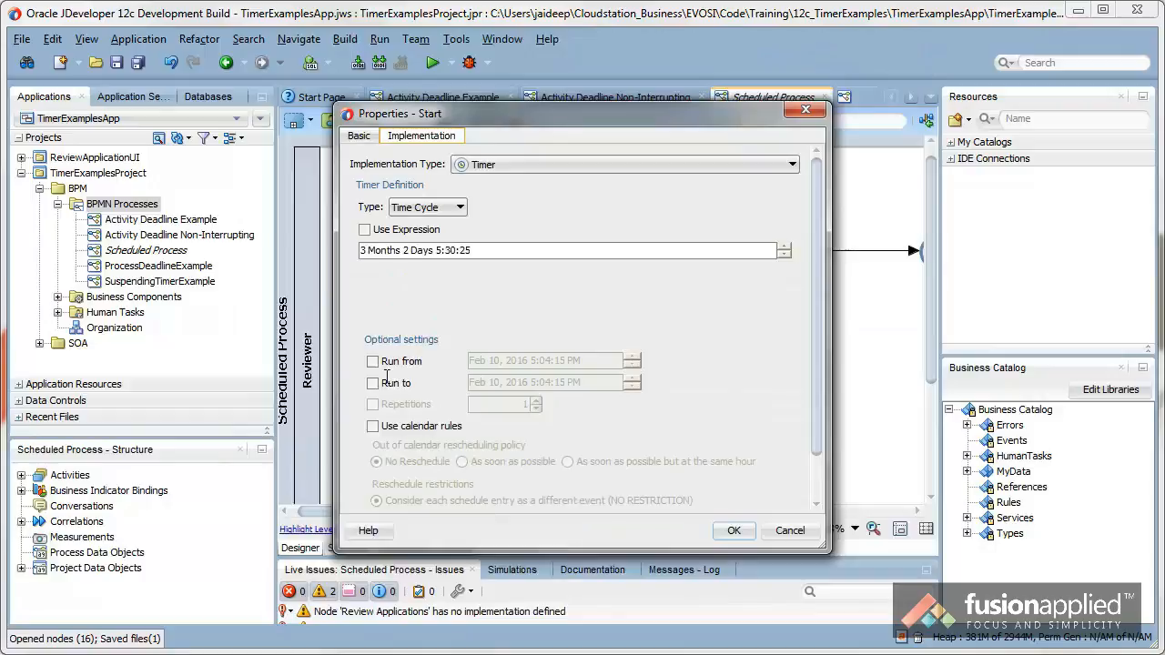
Step: Set the Start timer's cycle to 0 months and 0 days, with 3 minutes and 0 seconds
click(368, 250)
click(355, 249)
drag(403, 251, 409, 251)
text(0)
drag(438, 251, 441, 252)
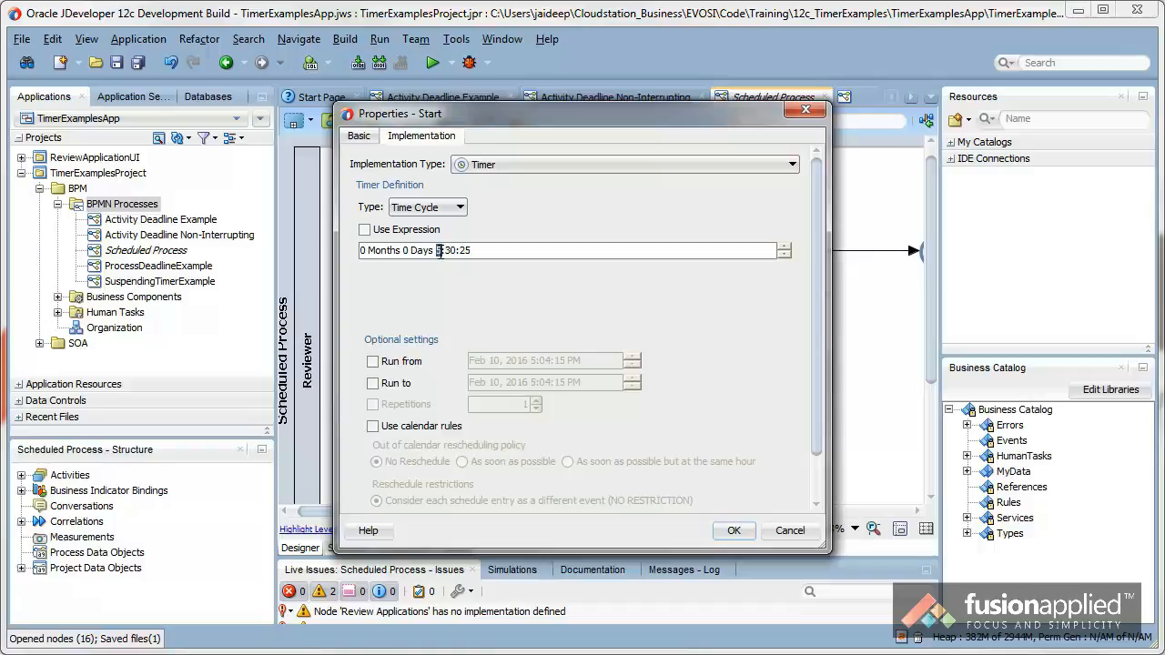
drag(446, 250, 458, 251)
text(3)
drag(455, 251, 509, 252)
text(0)
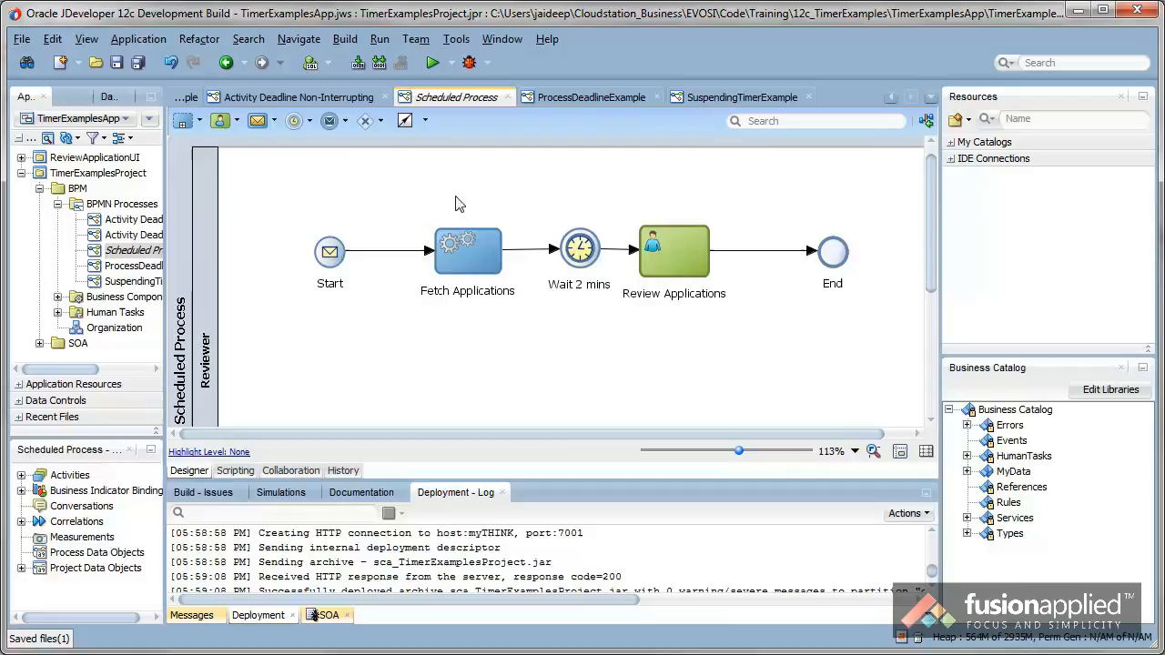
Step: View the available catch and start event types, and inspect the timer implementation of the Wait 2 mins event
click(310, 121)
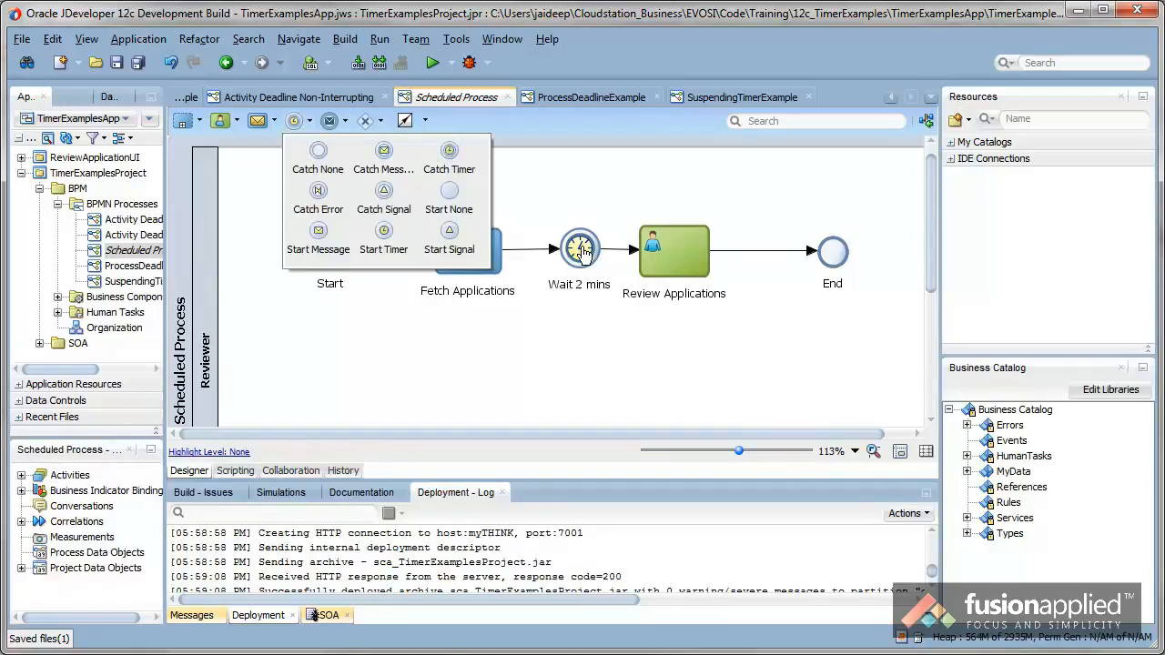
click(613, 268)
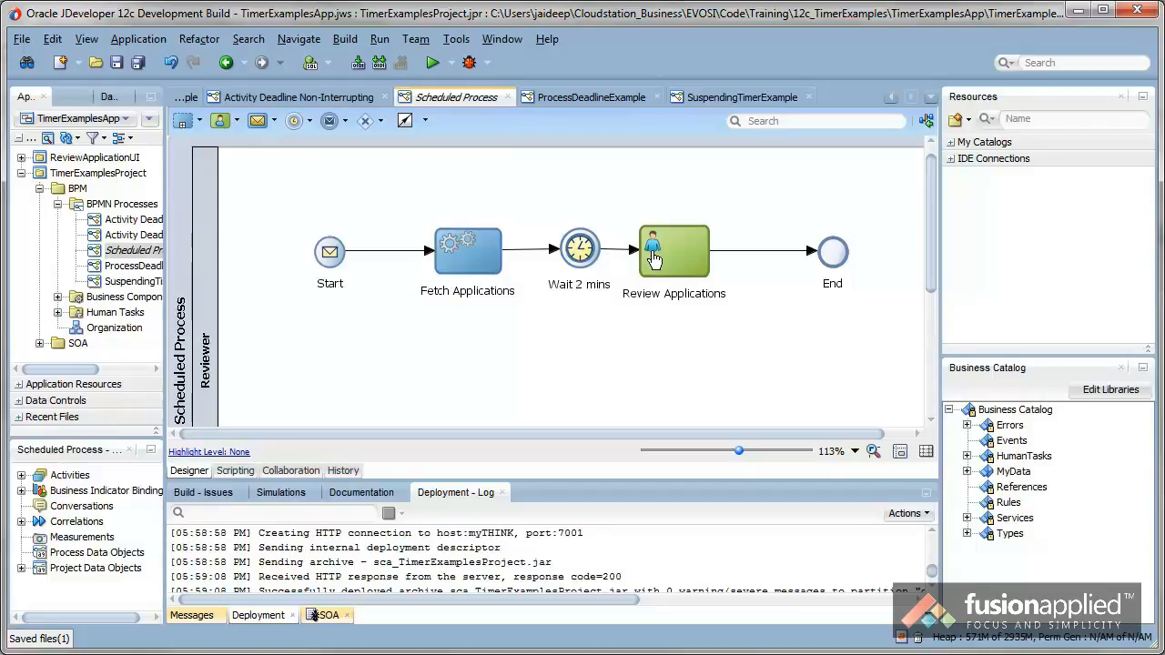
click(583, 252)
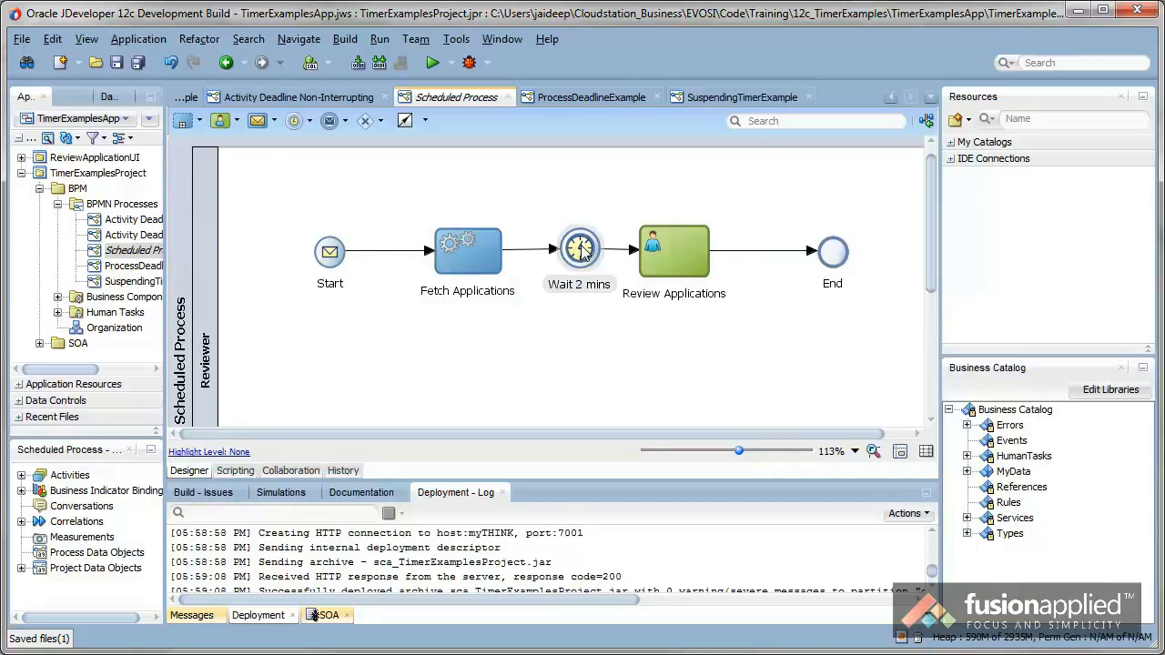
right_click(583, 252)
click(624, 255)
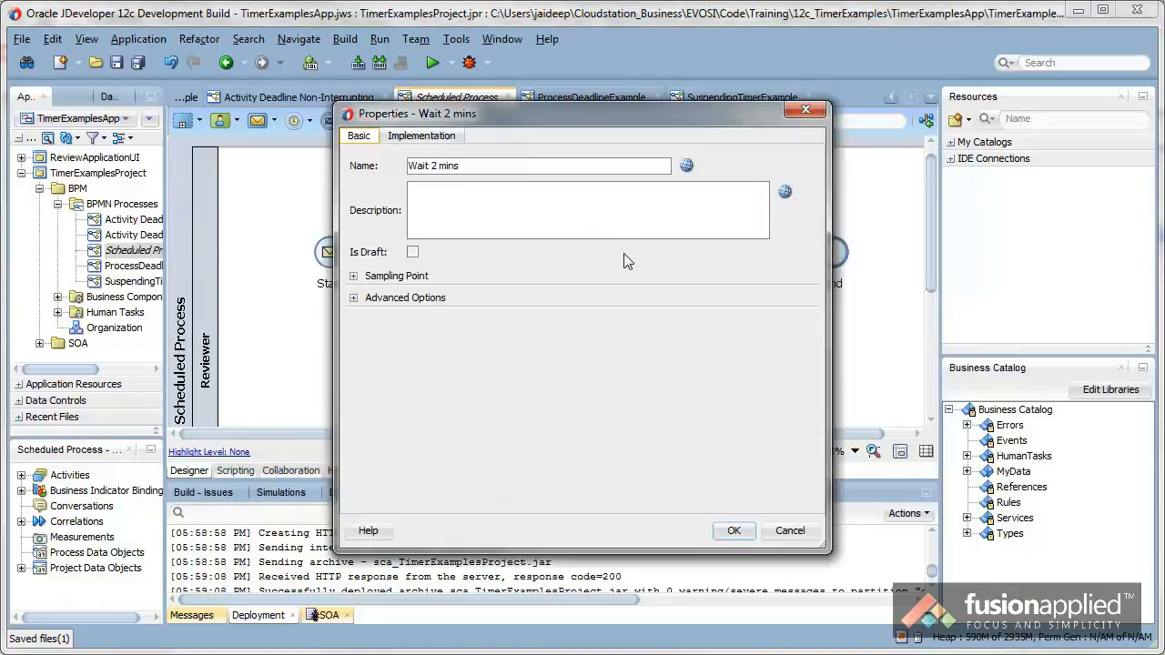
click(422, 135)
triple_click(447, 255)
click(448, 251)
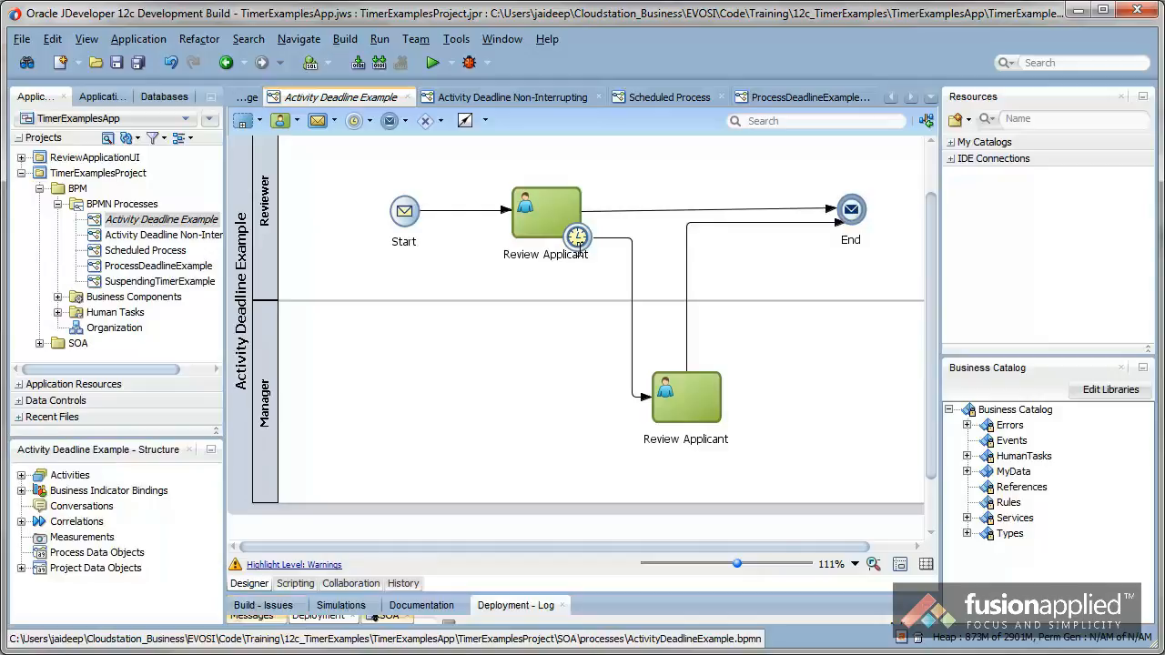
Step: View the available event types, inspect the Escalate to Manager timer's implementation on the Reviewer's Review Applicant activity, and close it without saving
click(371, 125)
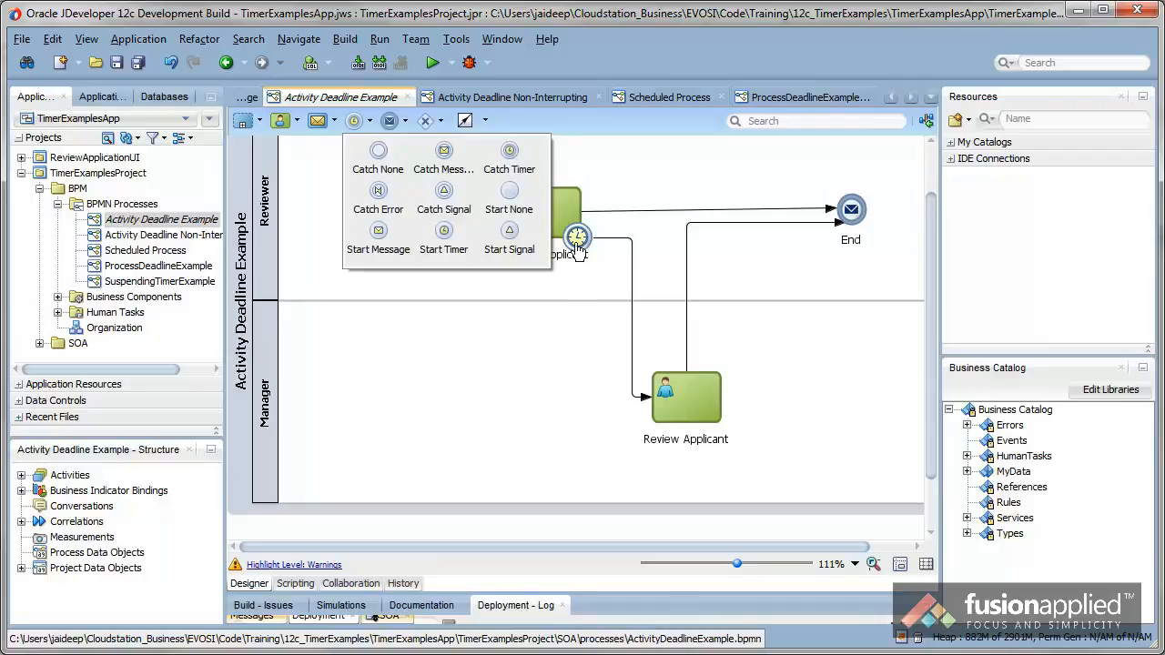
click(599, 193)
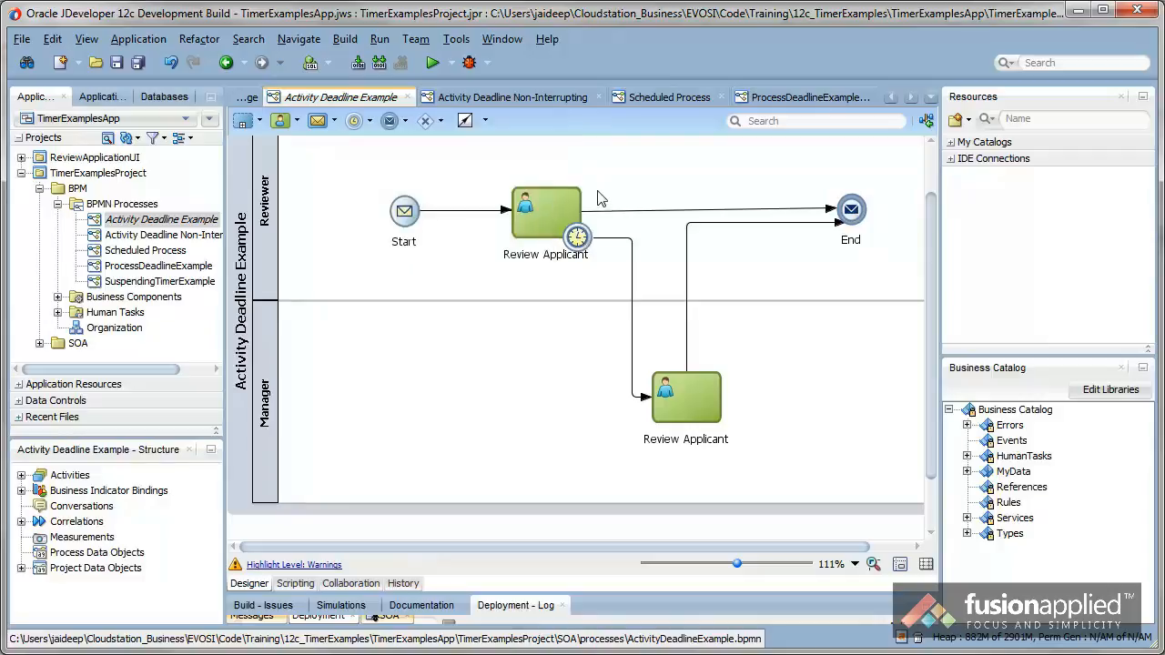
double_click(577, 237)
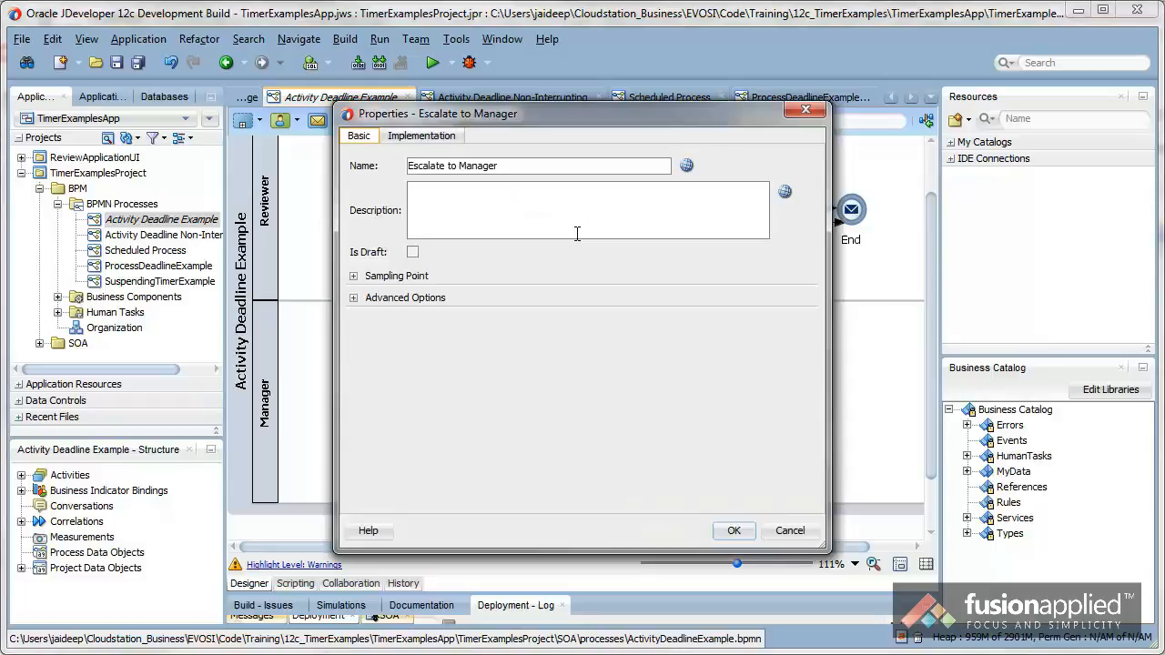
click(411, 138)
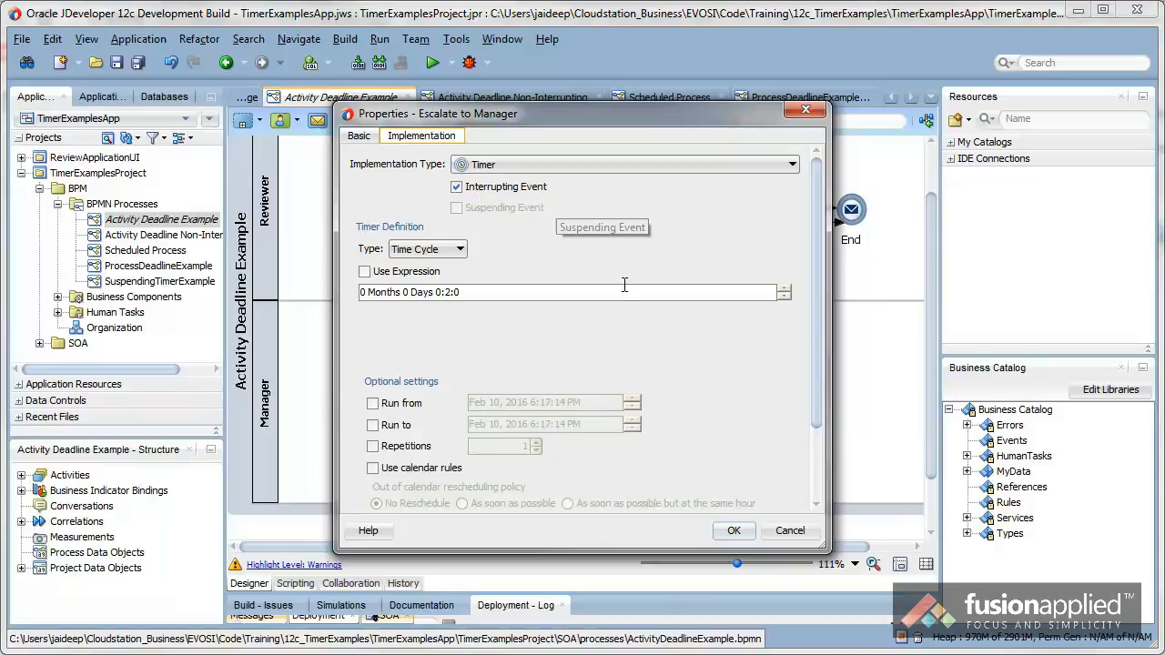
click(789, 532)
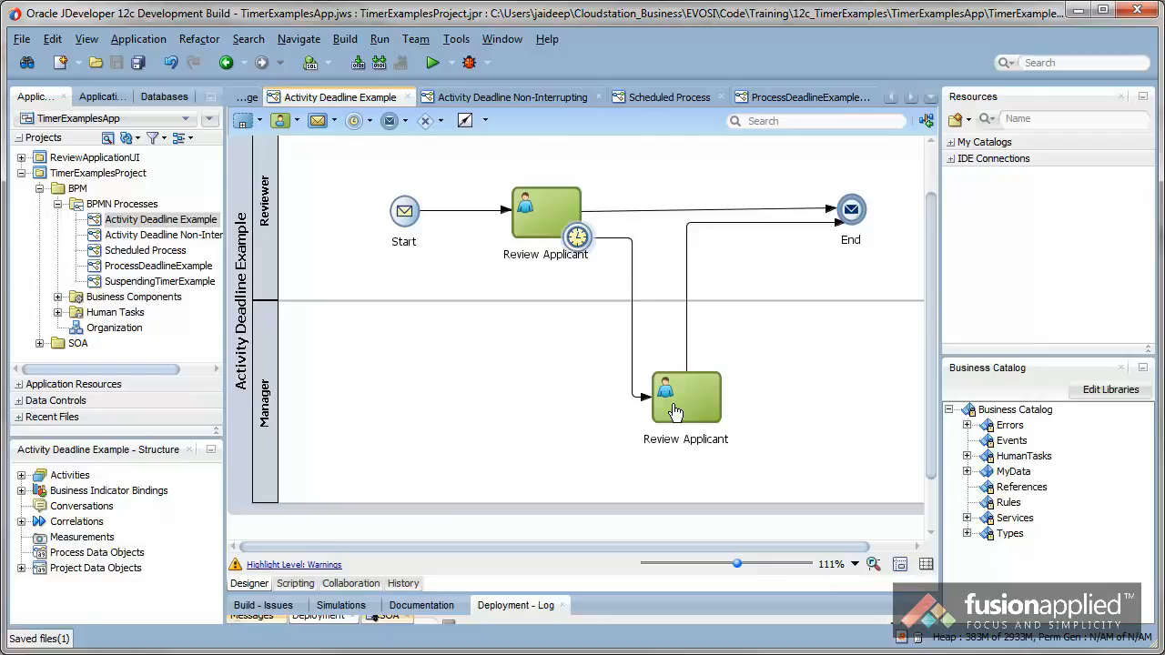
Step: Reopen the implementation properties of the Escalate to Manager boundary timer in the Activity Deadline Example process
right_click(580, 239)
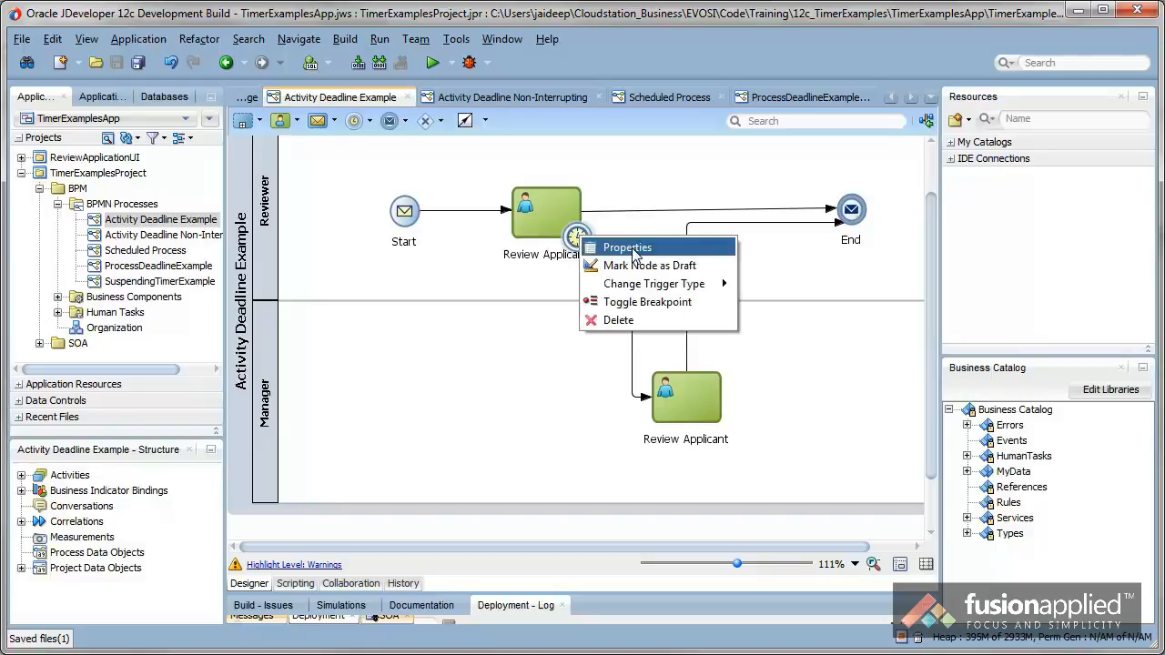
click(635, 254)
click(426, 137)
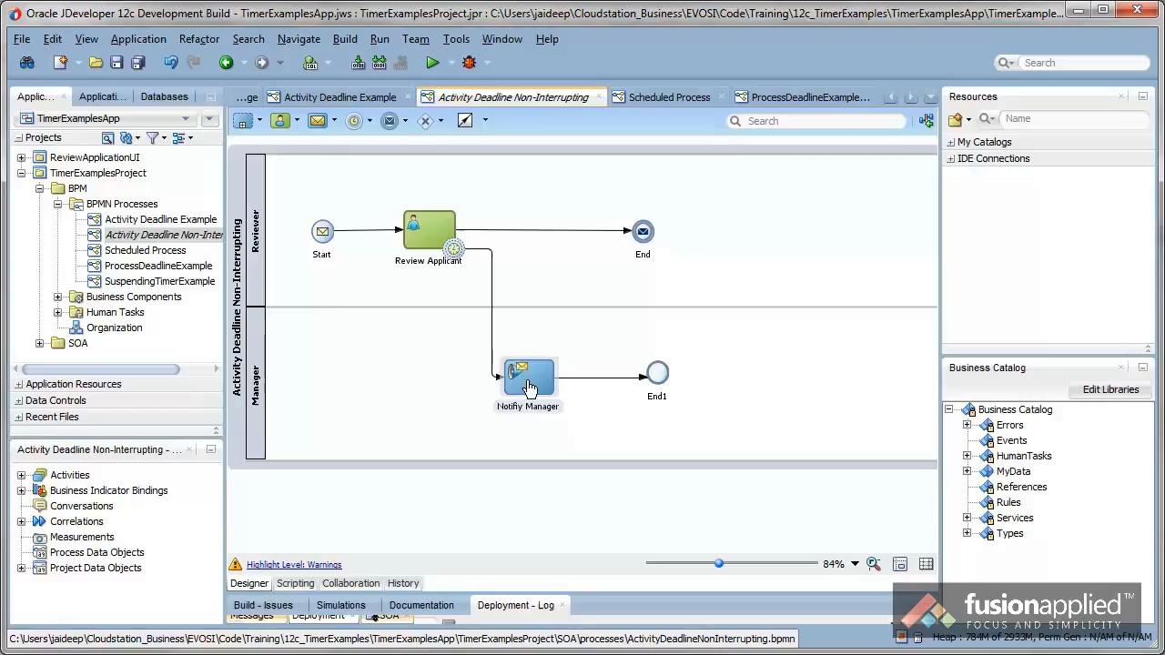
Step: Inspect the implementation properties of the boundary timer on Review Applicant in the Activity Deadline Non-Interrupting process
right_click(455, 255)
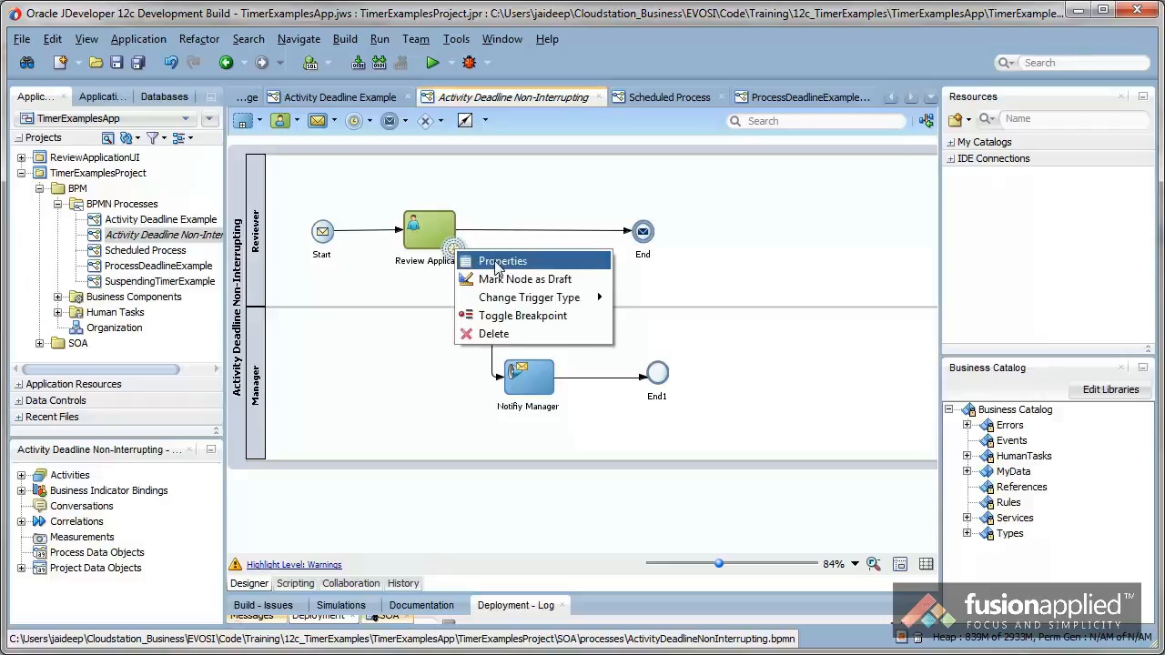
click(497, 262)
click(434, 139)
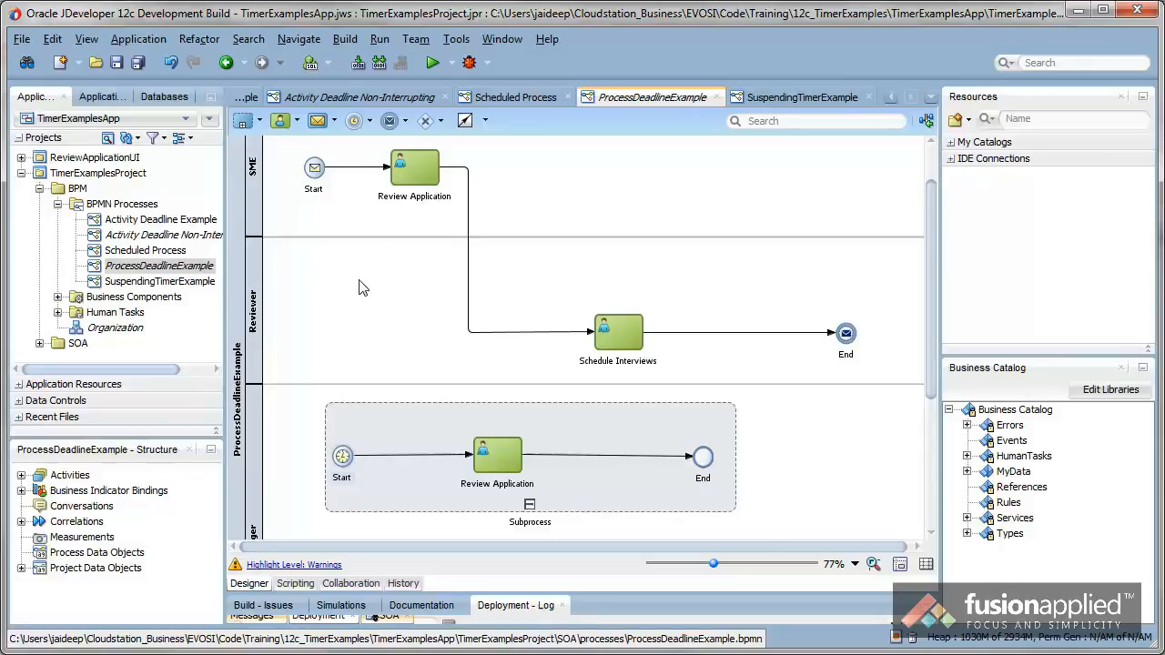
Step: View the available activity types and inspect the timer implementation of the event subprocess's Start event in ProcessDeadlineExample
click(260, 121)
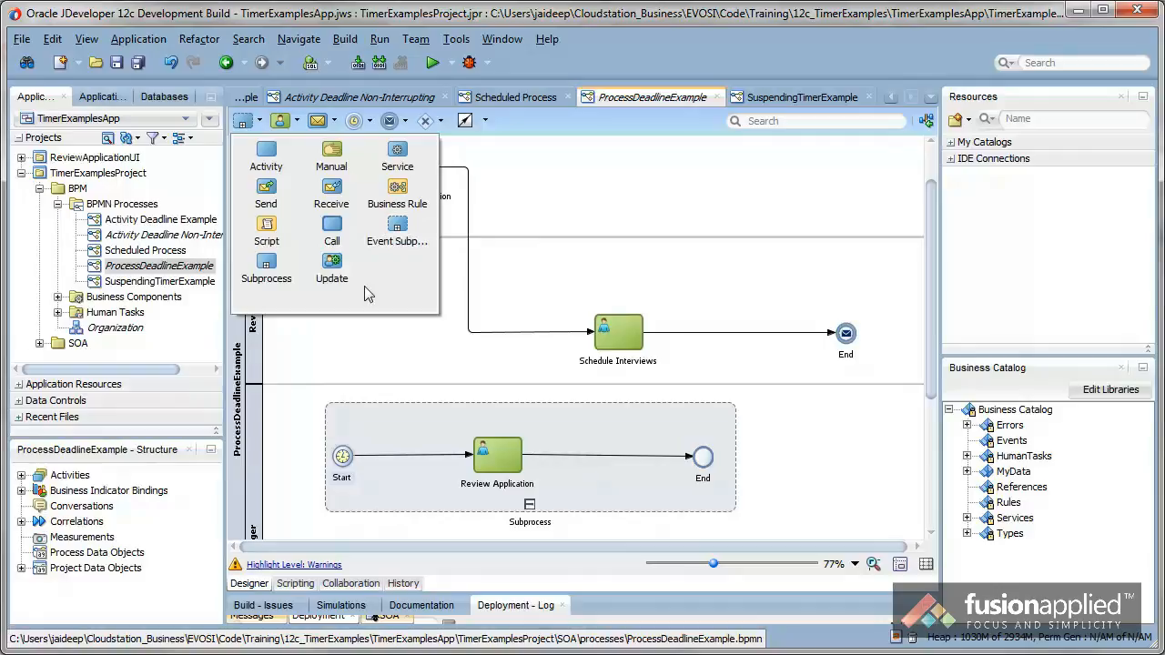
click(364, 334)
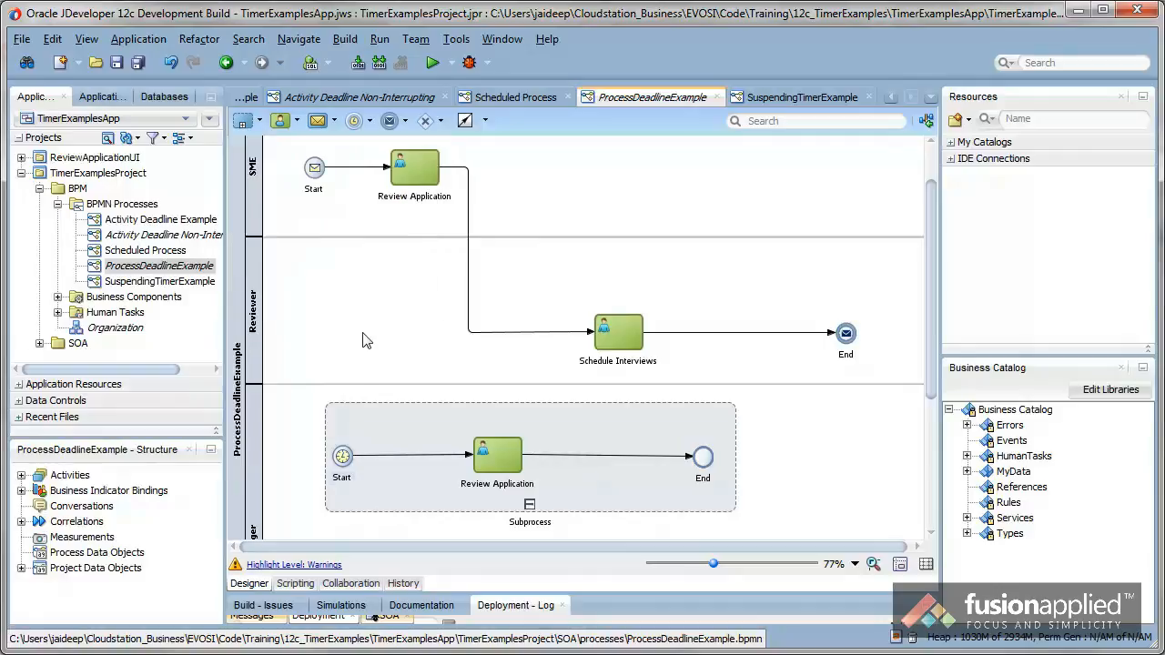
right_click(343, 462)
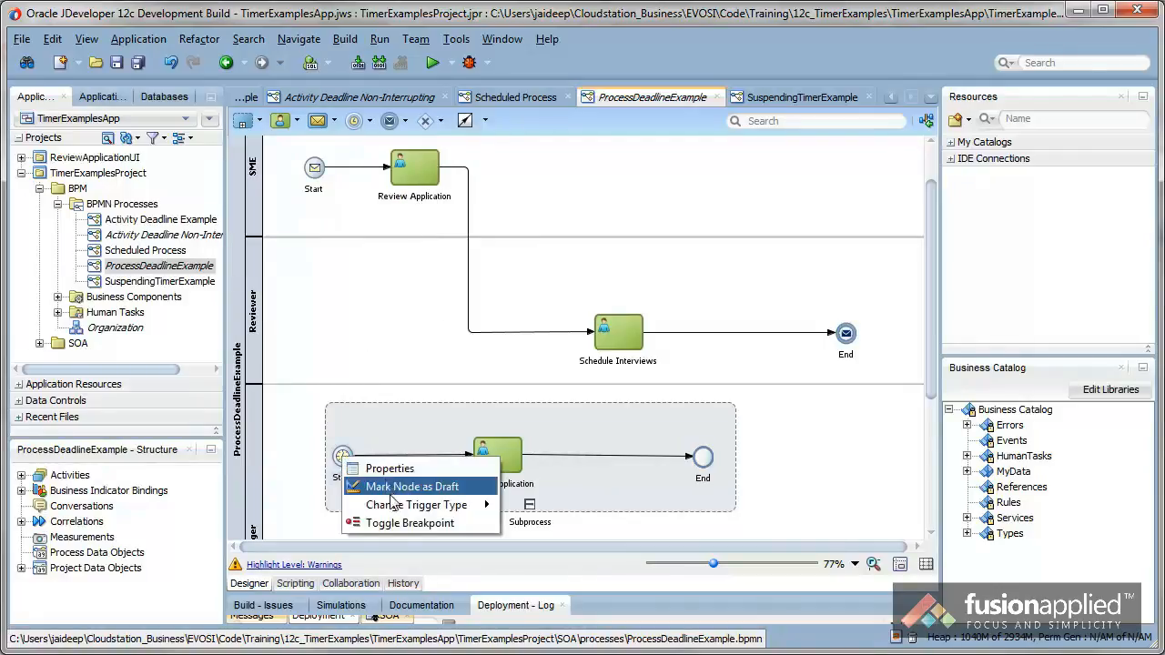
click(353, 377)
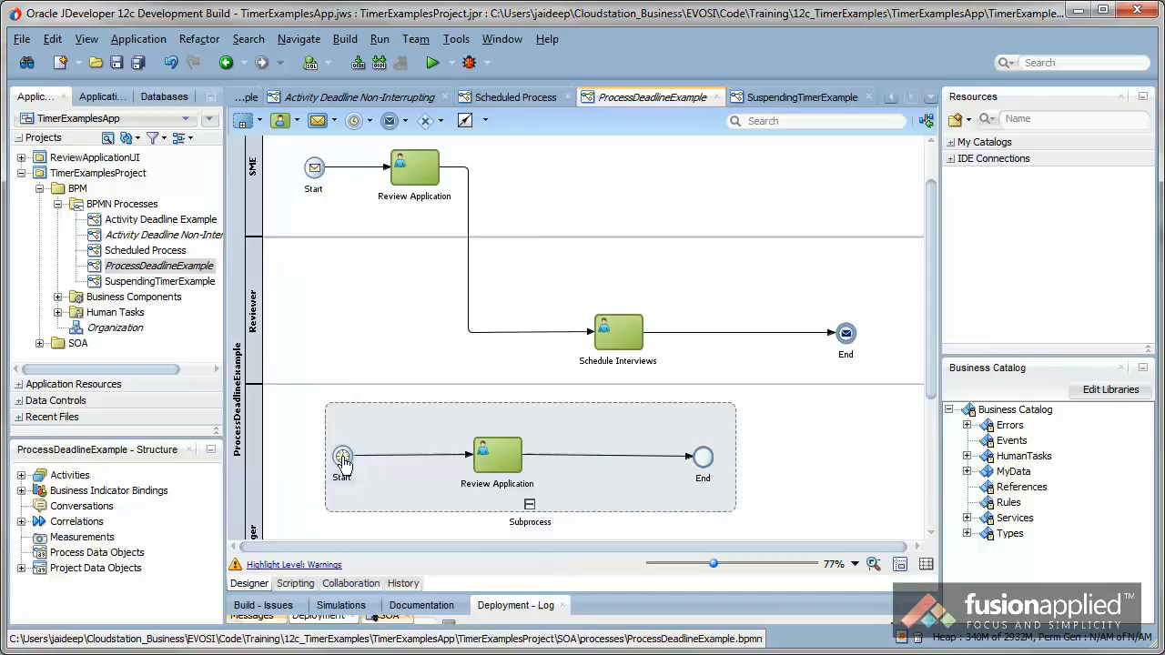
right_click(344, 462)
click(378, 470)
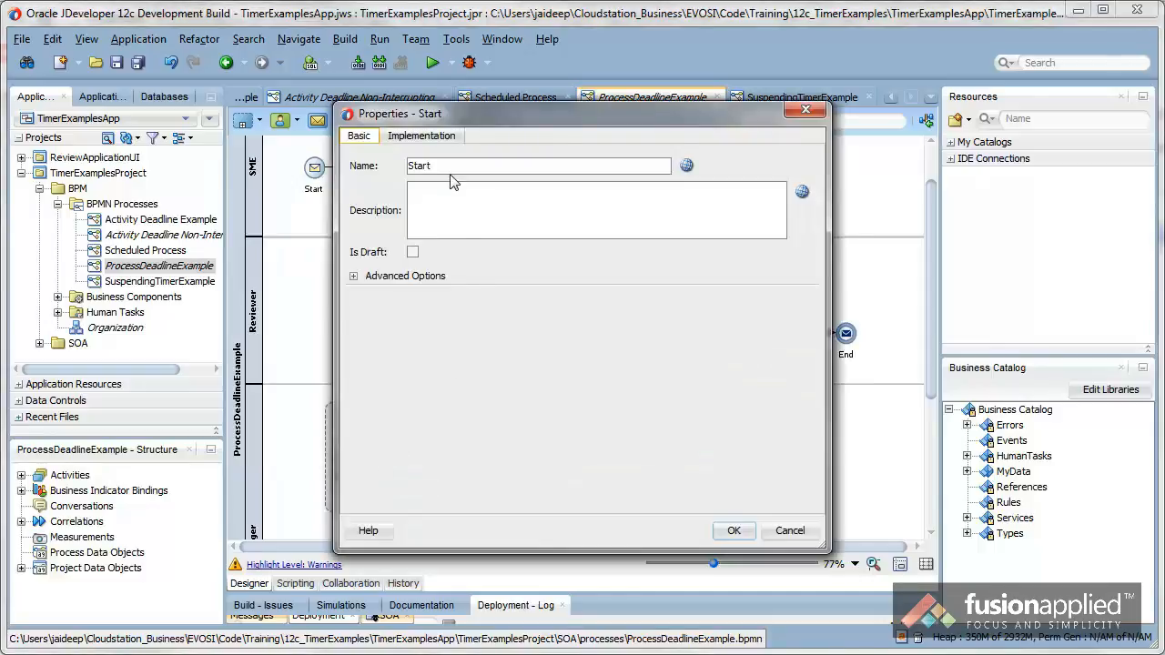
click(428, 137)
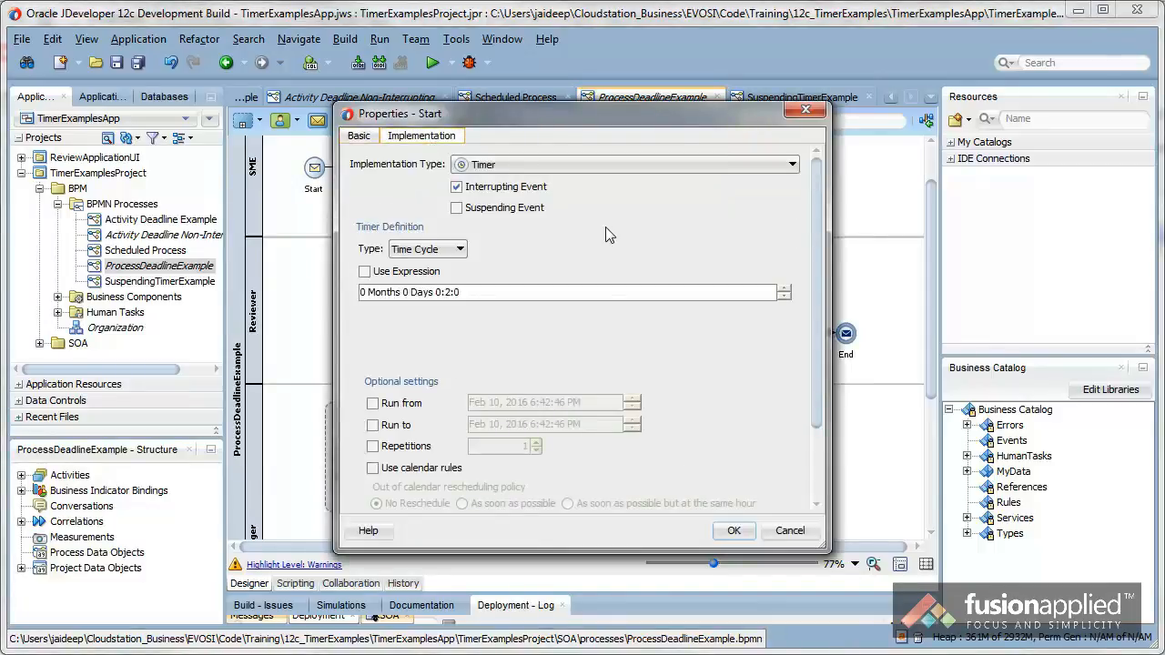